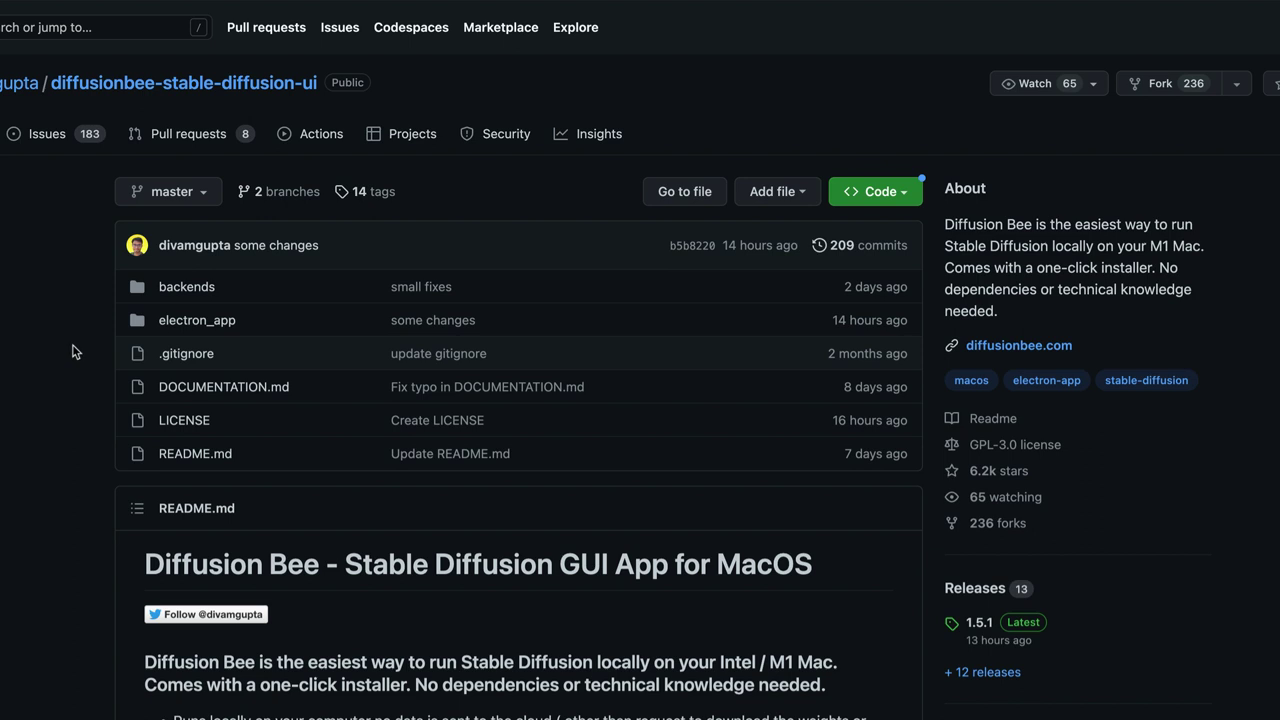
Scroll the DiffusionBee repository page, glance at the releases list, and return to the main page.
{"action": "scroll", "coordinate": [72, 352], "scroll_direction": "down", "scroll_amount": 1}
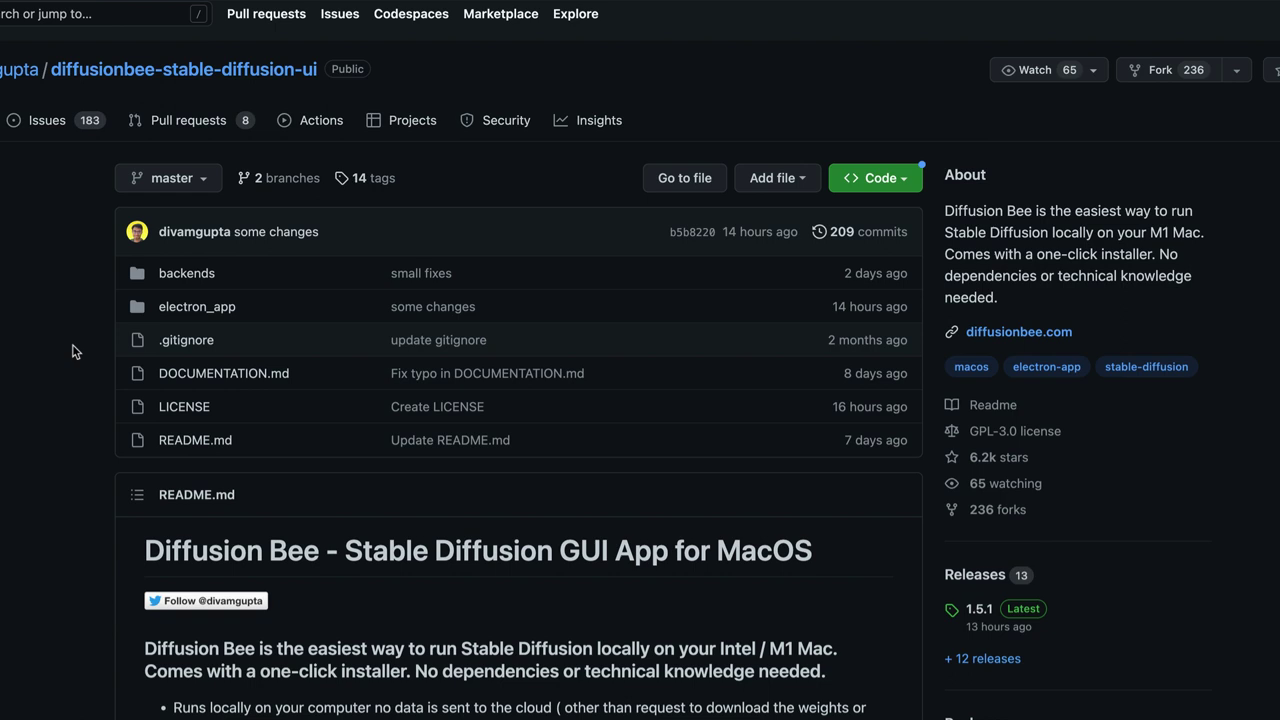
{"action": "scroll", "coordinate": [72, 351], "scroll_direction": "down", "scroll_amount": 3}
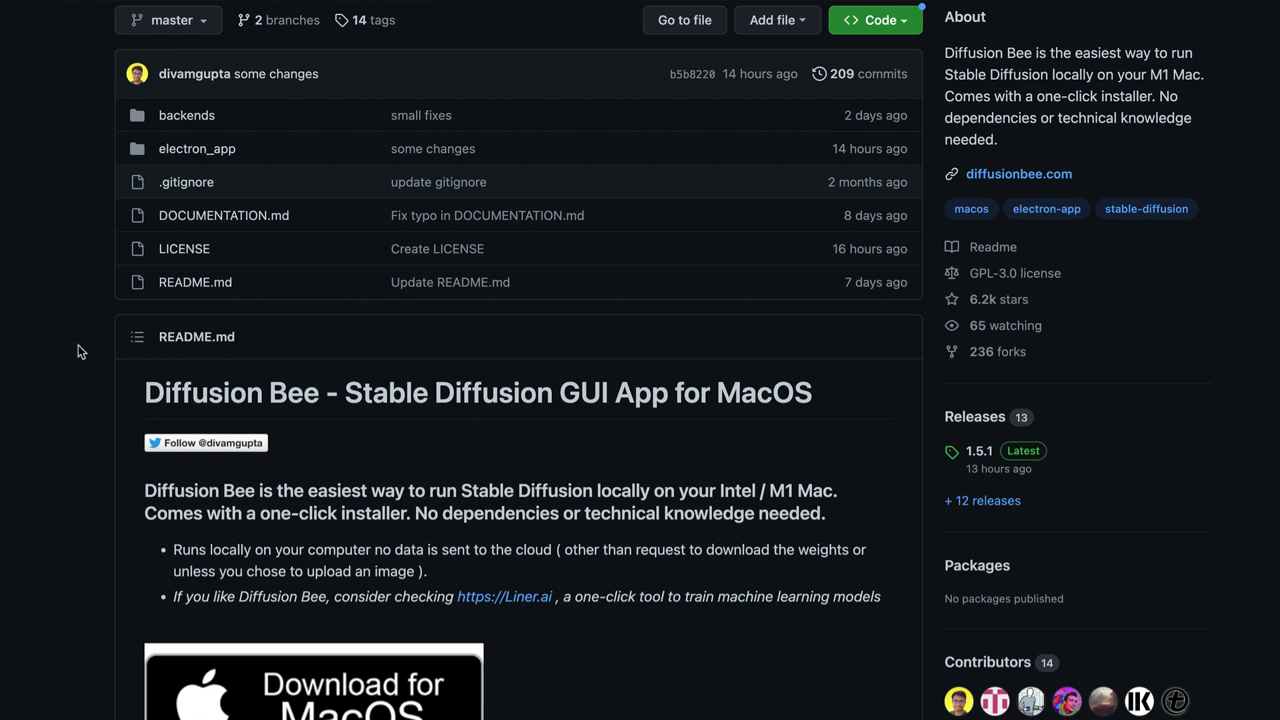
{"action": "scroll", "coordinate": [92, 320], "scroll_direction": "up", "scroll_amount": 3}
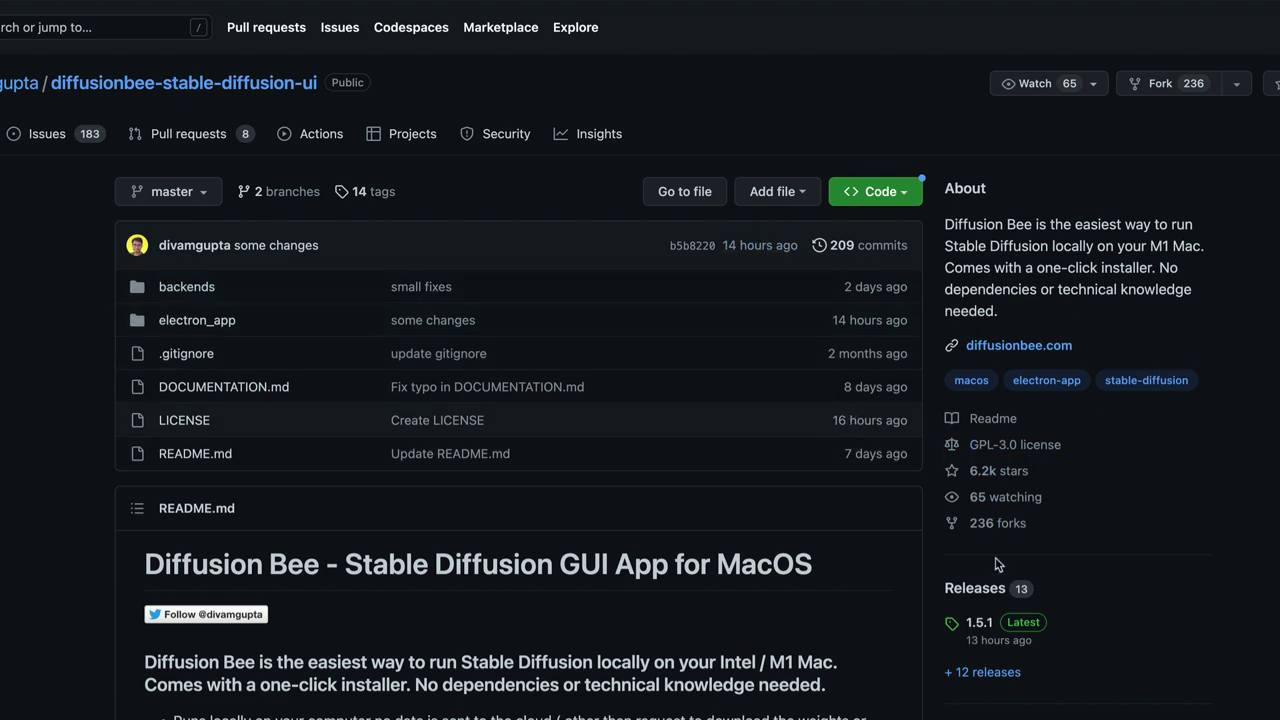
{"action": "scroll", "coordinate": [1036, 588], "scroll_direction": "down", "scroll_amount": 1}
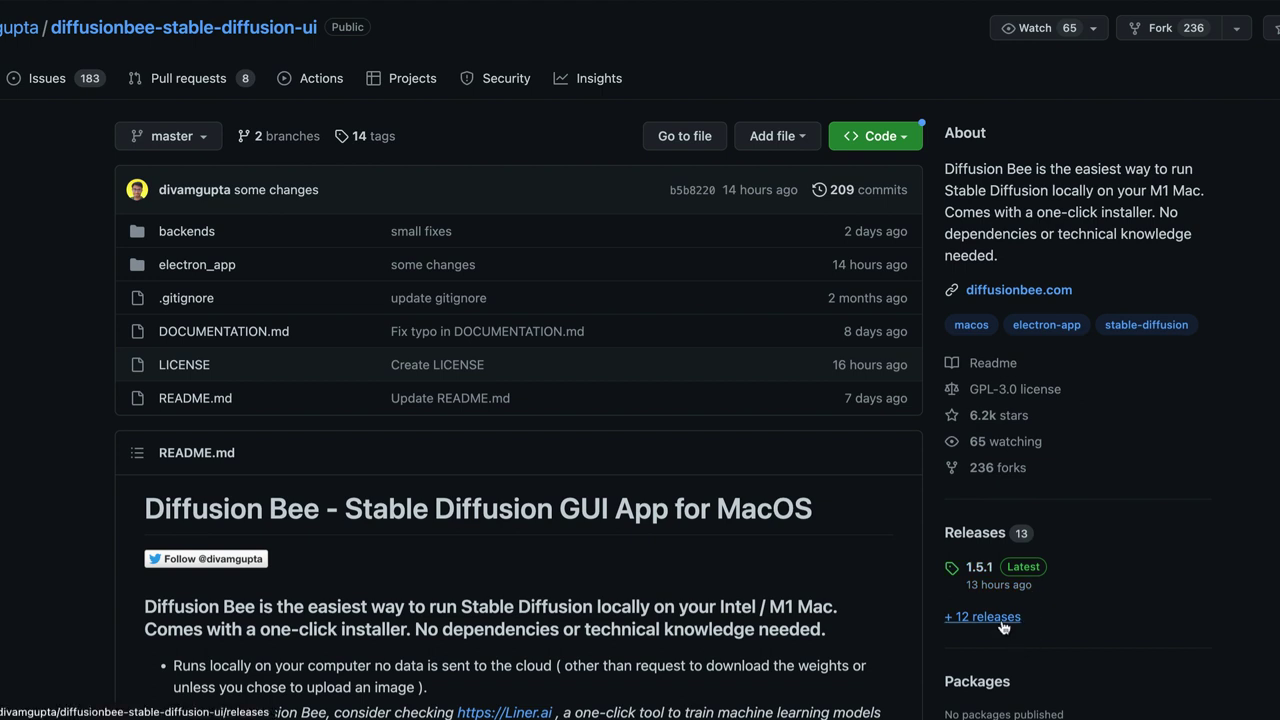
{"action": "left_click", "coordinate": [1001, 621]}
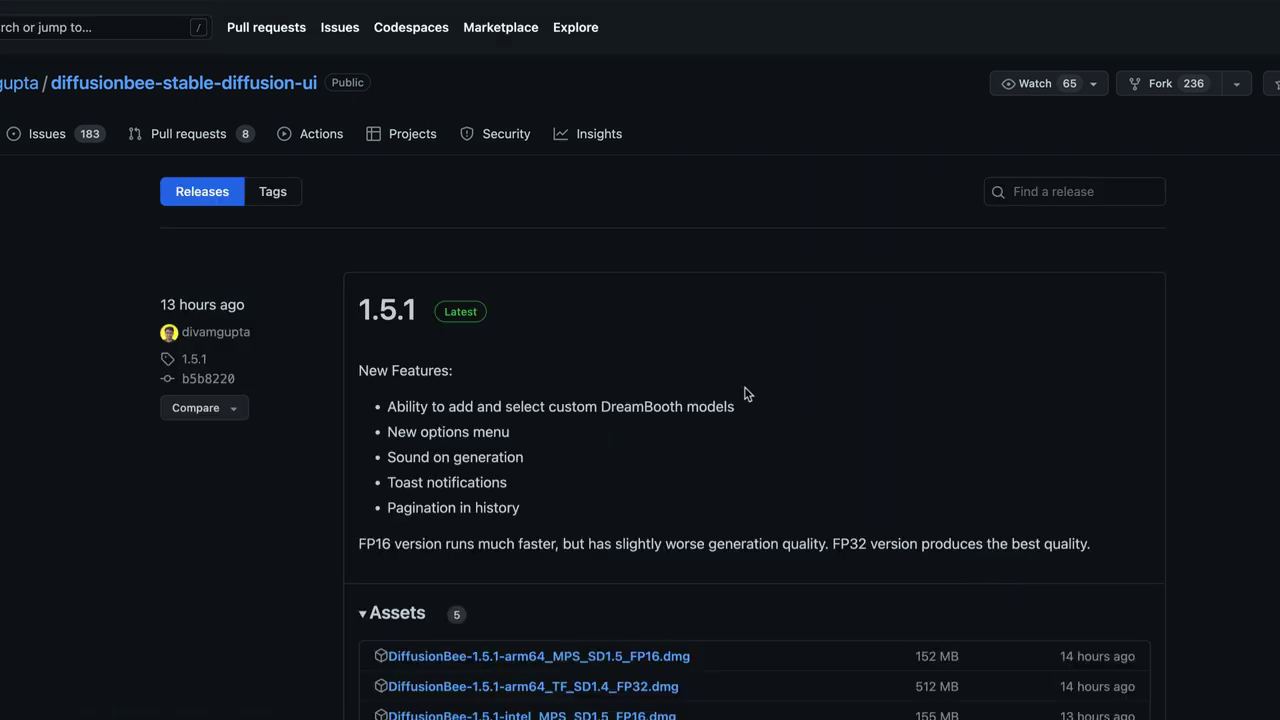
{"action": "left_click", "coordinate": [281, 84]}
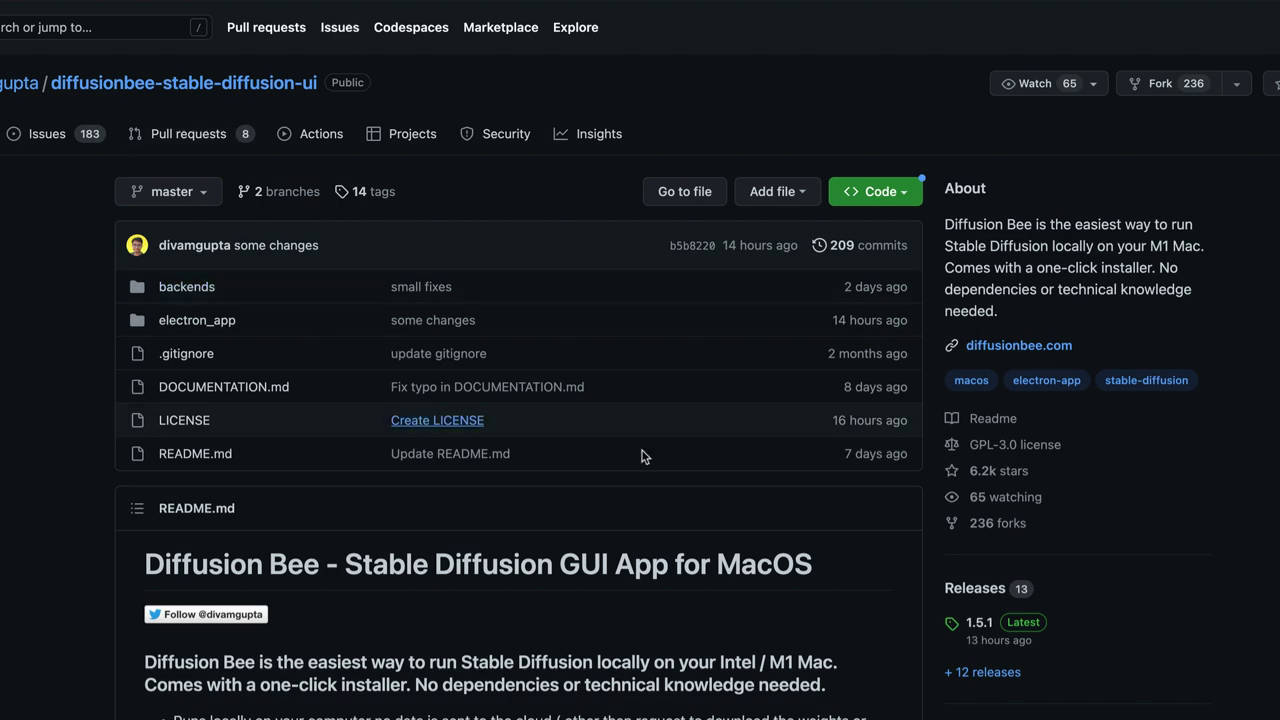
Open the 12 releases and scroll to the 1.5.1 assets, highlighting the DreamBooth feature note.
{"action": "scroll", "coordinate": [795, 410], "scroll_direction": "down", "scroll_amount": 3}
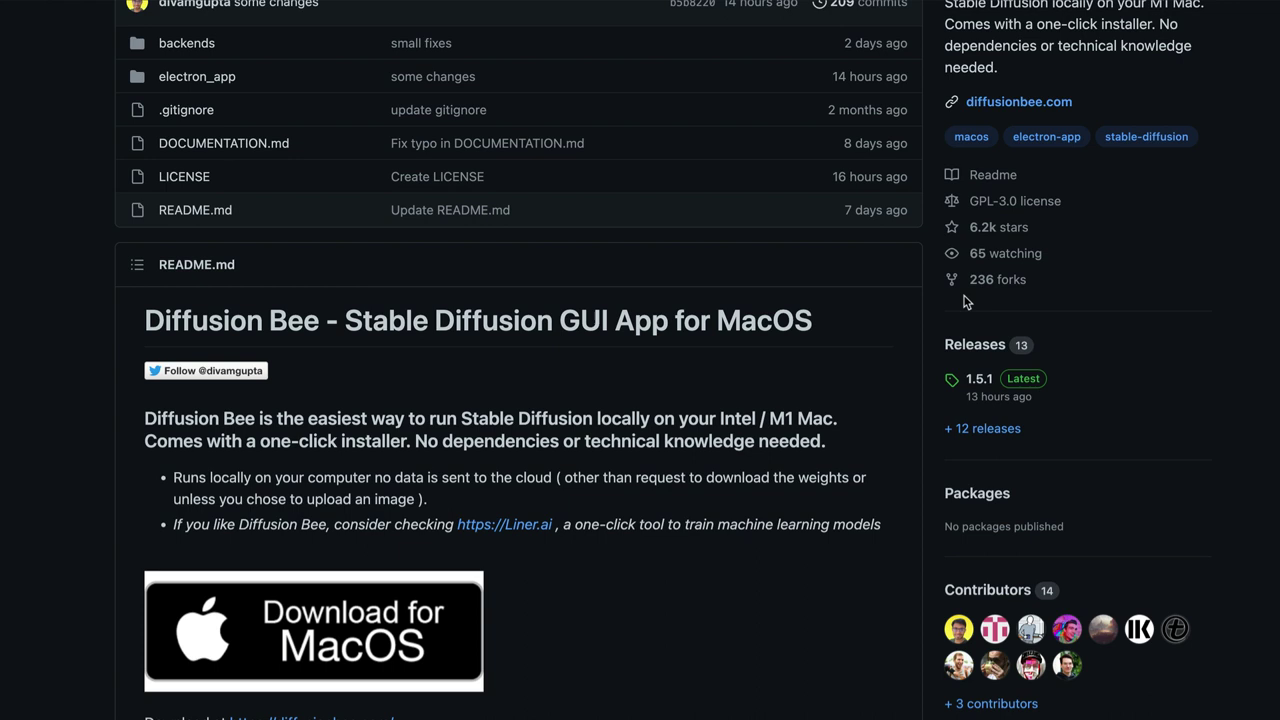
{"action": "left_click", "coordinate": [1014, 429]}
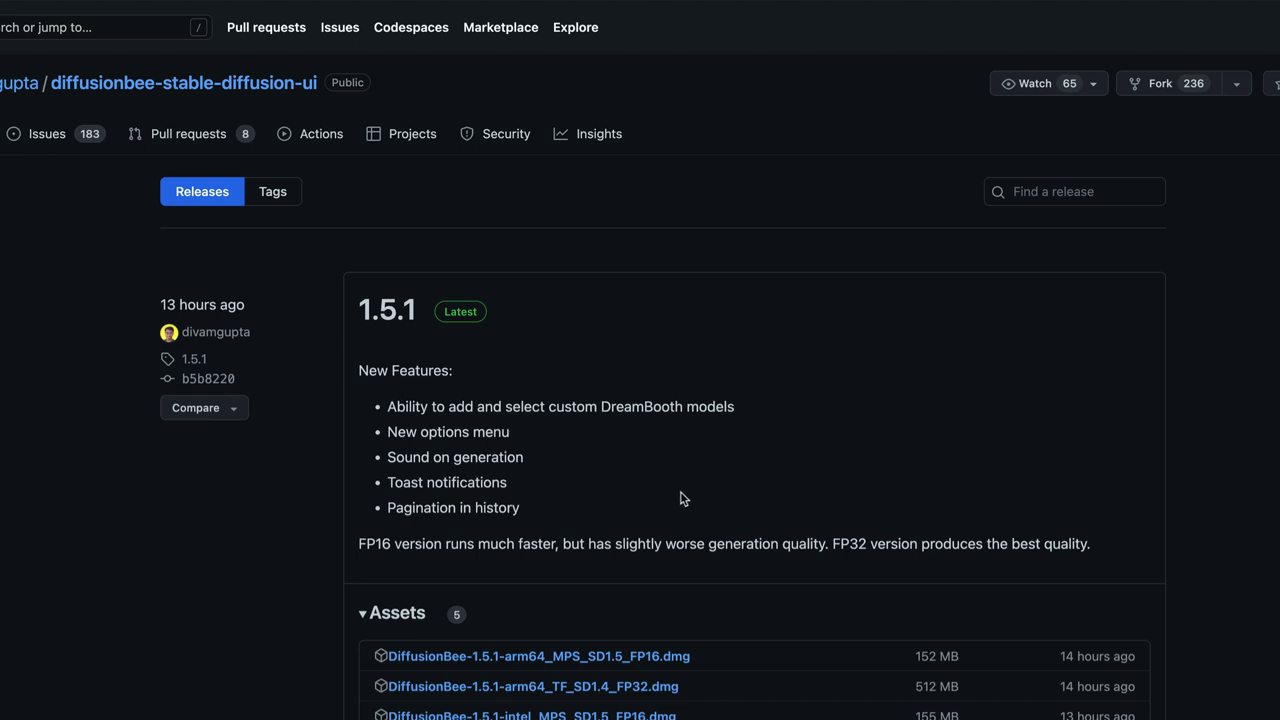
{"action": "scroll", "coordinate": [680, 497], "scroll_direction": "down", "scroll_amount": 2}
{"action": "scroll", "coordinate": [600, 392], "scroll_direction": "down", "scroll_amount": 2}
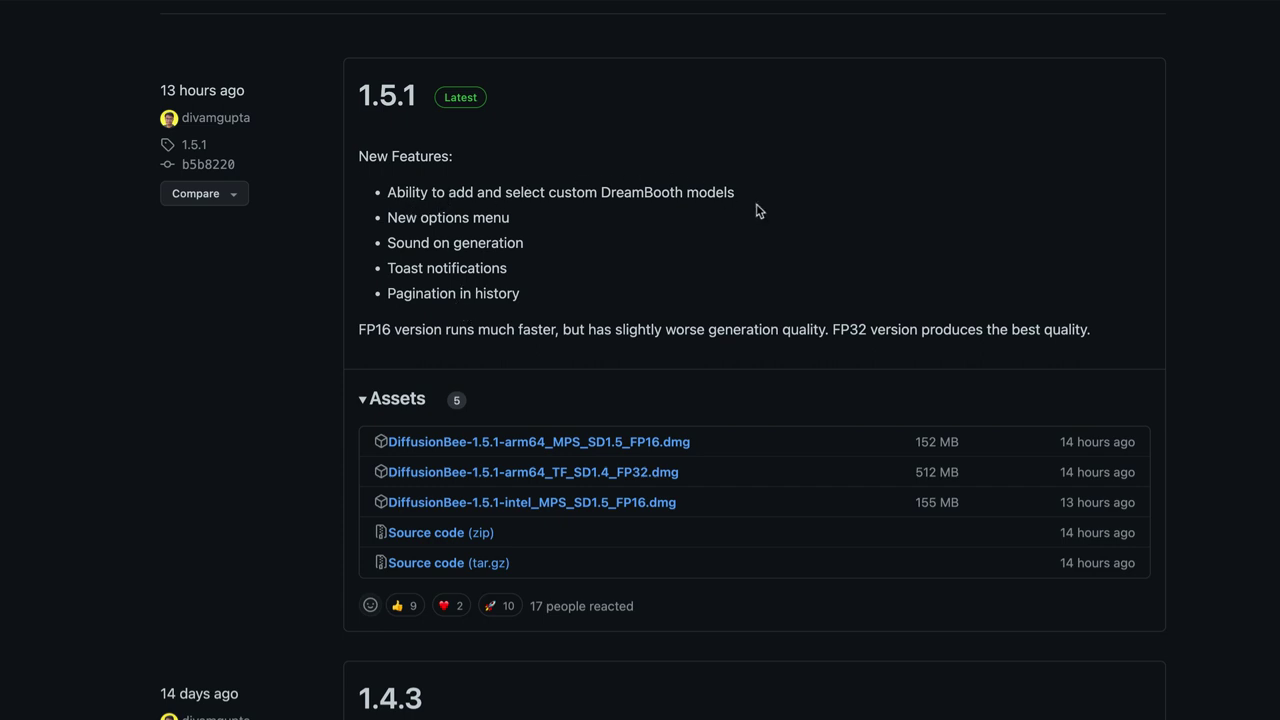
{"action": "left_click_drag", "start_coordinate": [736, 192], "coordinate": [405, 190]}
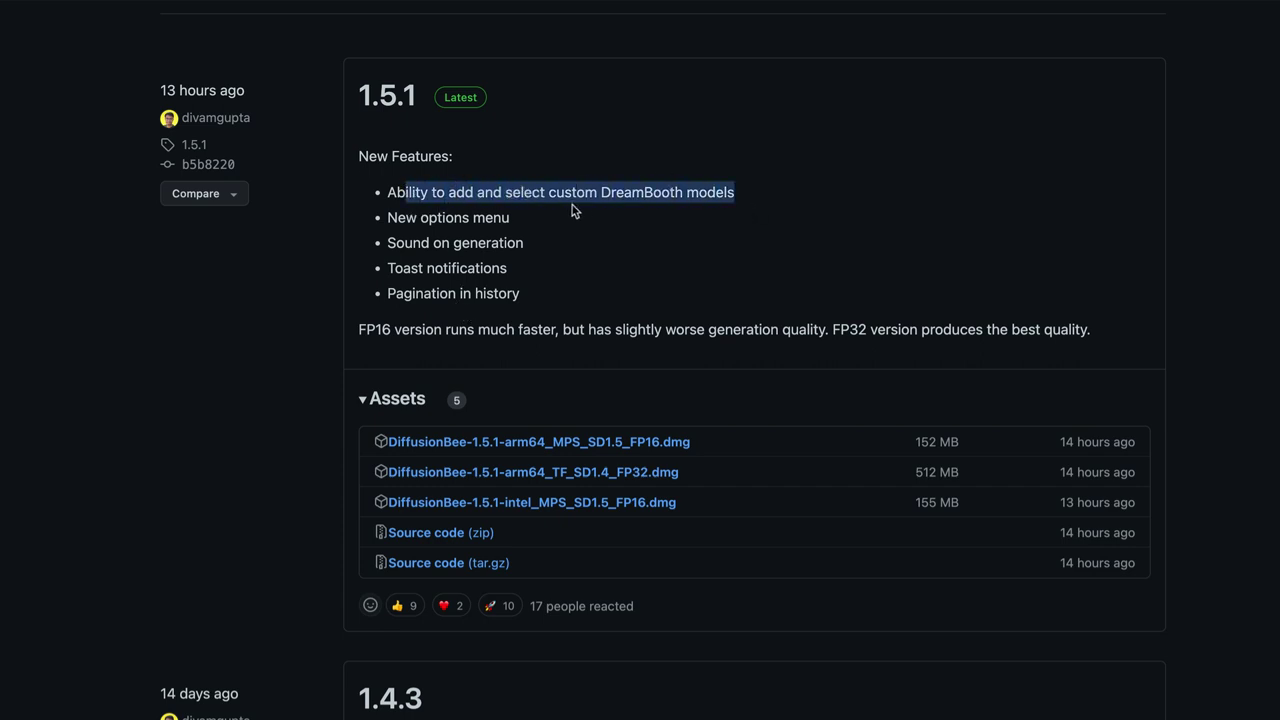
{"action": "left_click", "coordinate": [722, 231]}
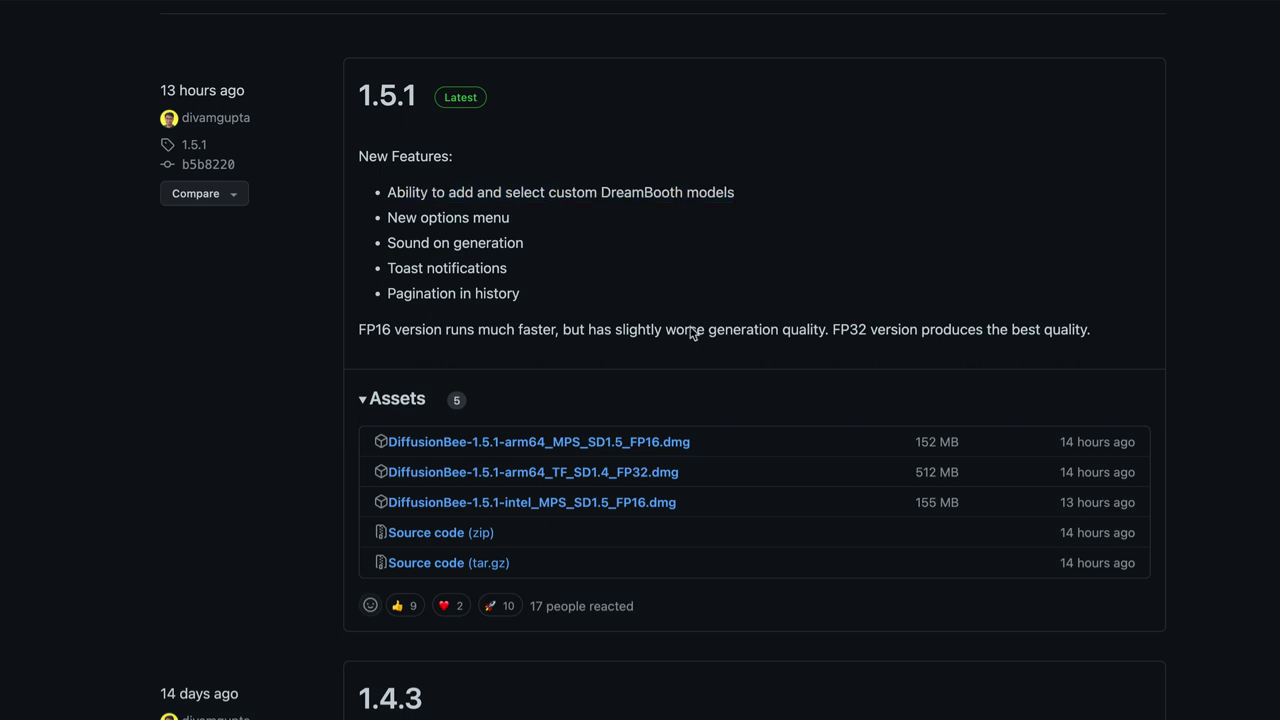
{"action": "scroll", "coordinate": [612, 350], "scroll_direction": "down", "scroll_amount": 1}
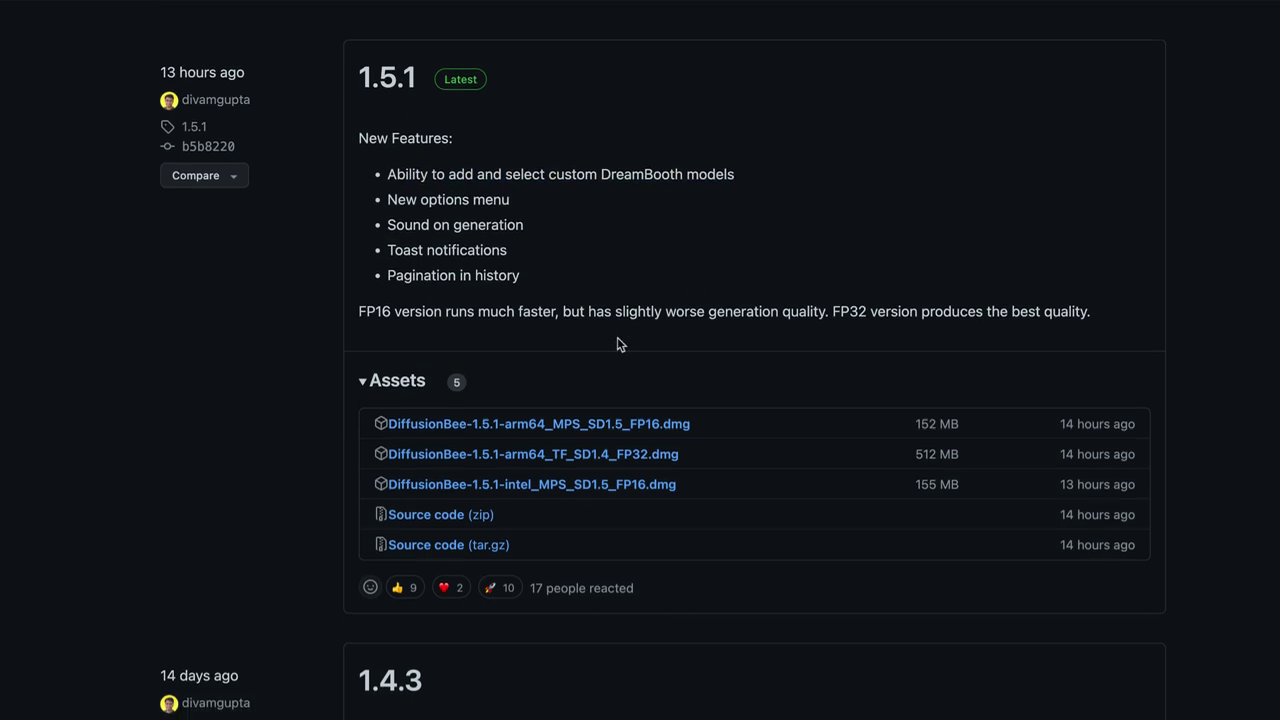
{"action": "scroll", "coordinate": [617, 338], "scroll_direction": "down", "scroll_amount": 2}
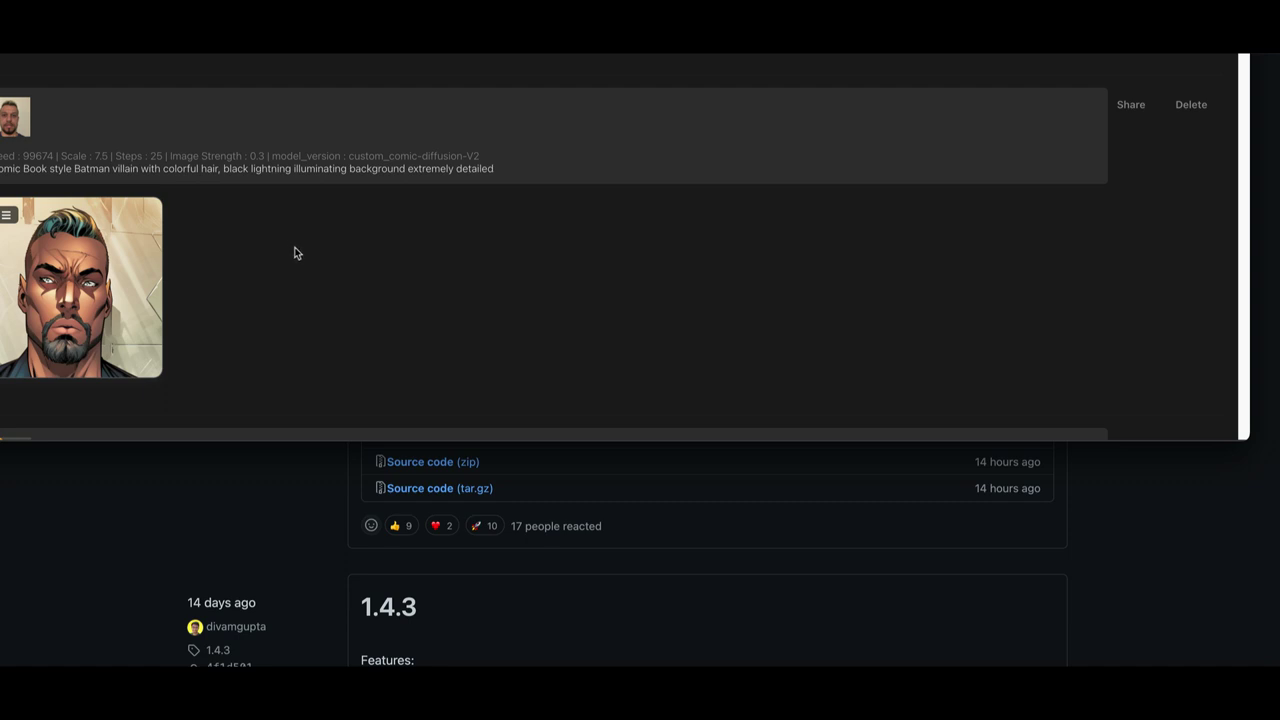
Enlarge and close the two comic-style portraits in the History tab.
{"action": "scroll", "coordinate": [96, 305], "scroll_direction": "up", "scroll_amount": 5}
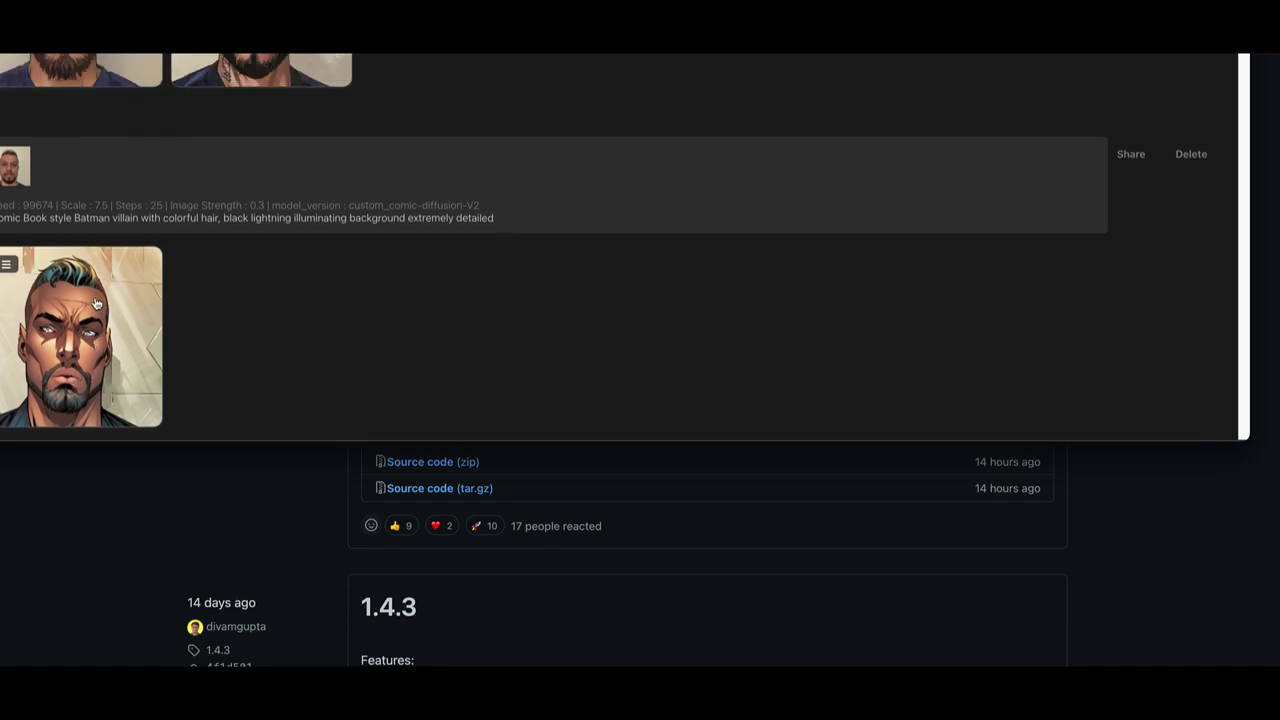
{"action": "scroll", "coordinate": [199, 300], "scroll_direction": "down", "scroll_amount": 3}
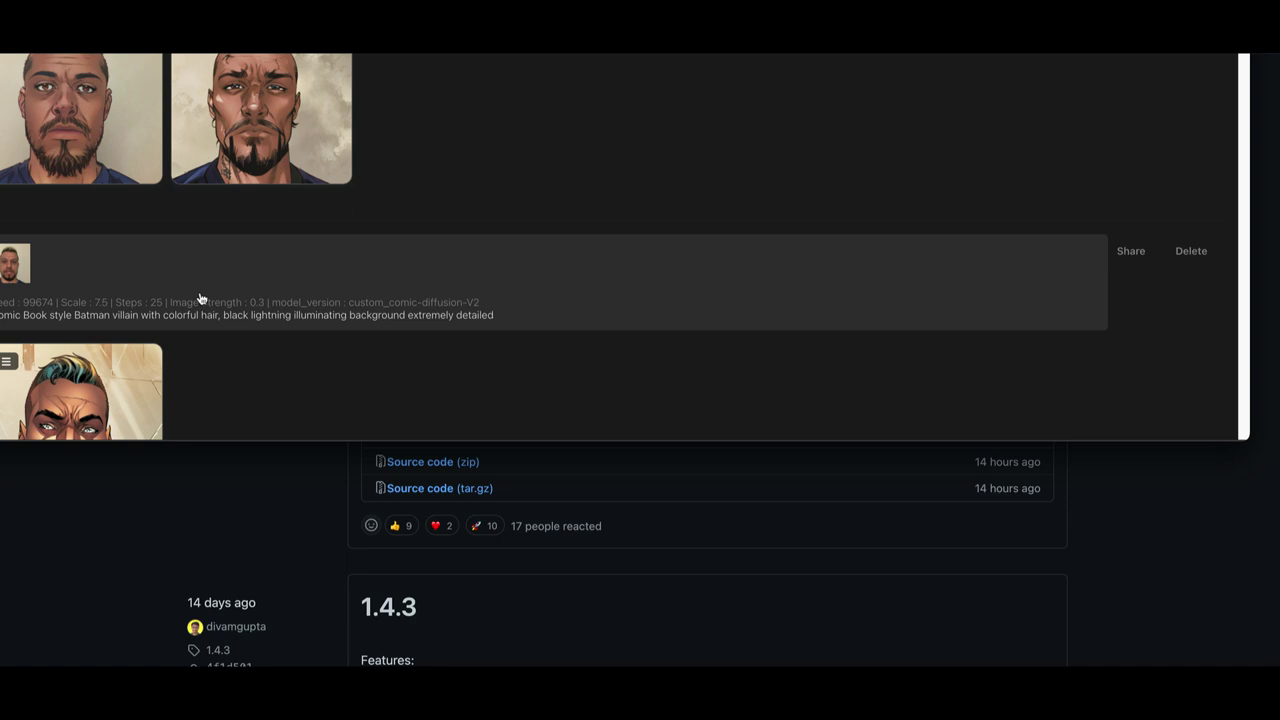
{"action": "left_click", "coordinate": [104, 182]}
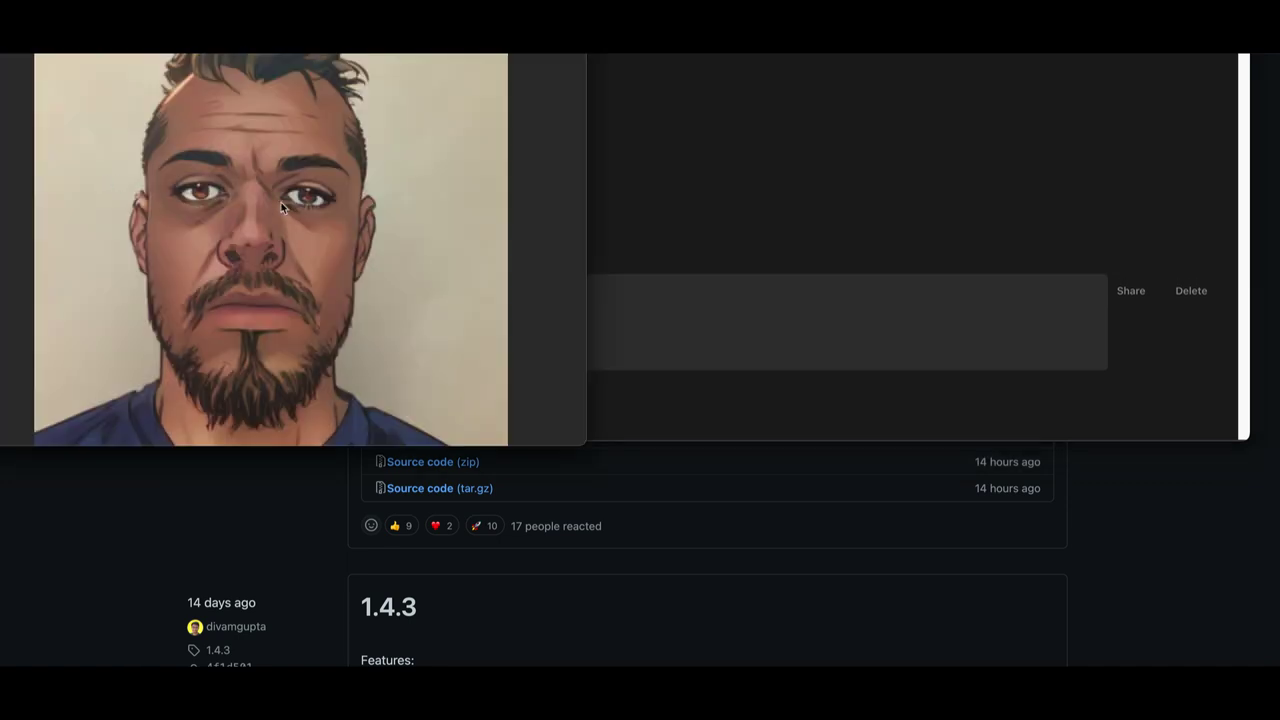
{"action": "key", "text": "Escape"}
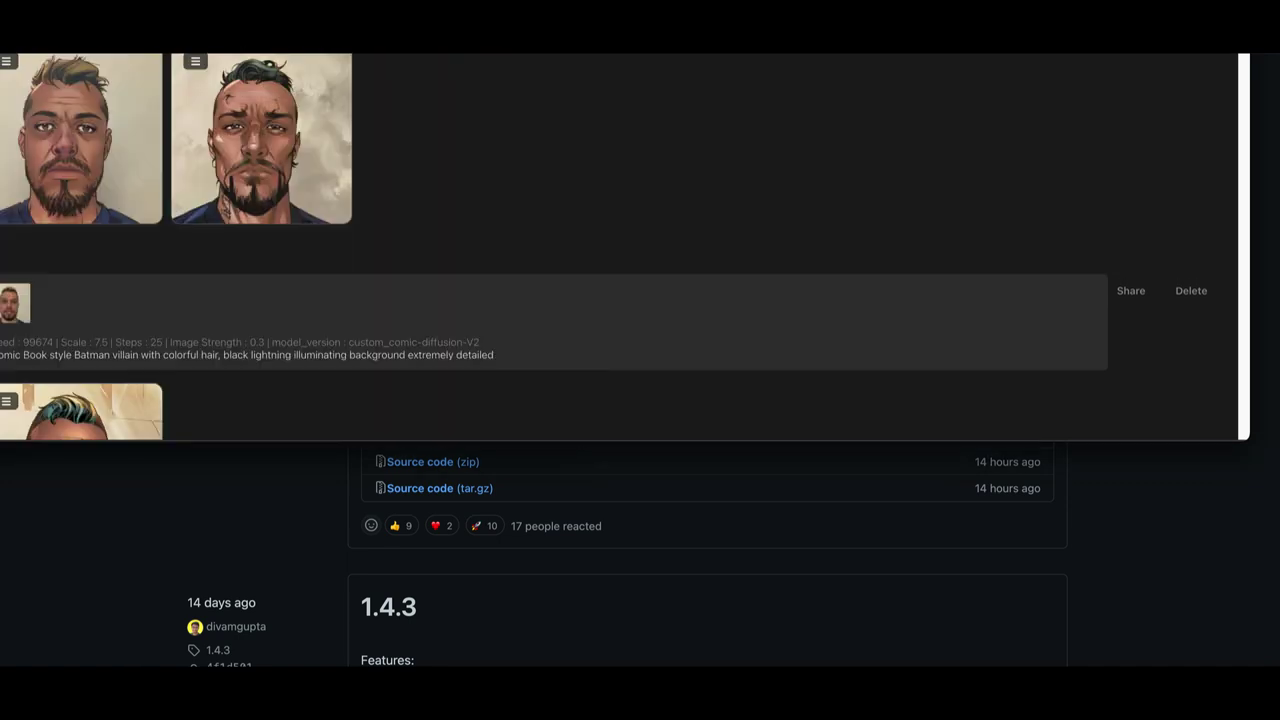
{"action": "scroll", "coordinate": [300, 143], "scroll_direction": "up", "scroll_amount": 1}
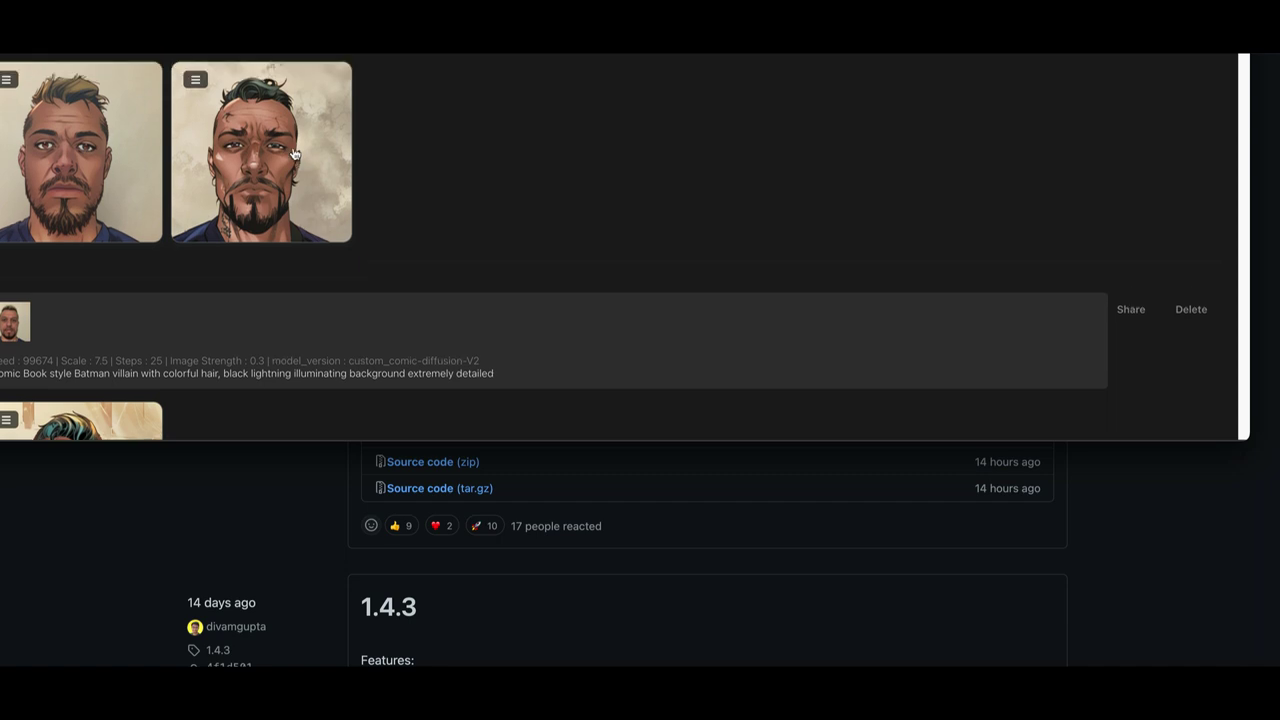
{"action": "left_click", "coordinate": [293, 157]}
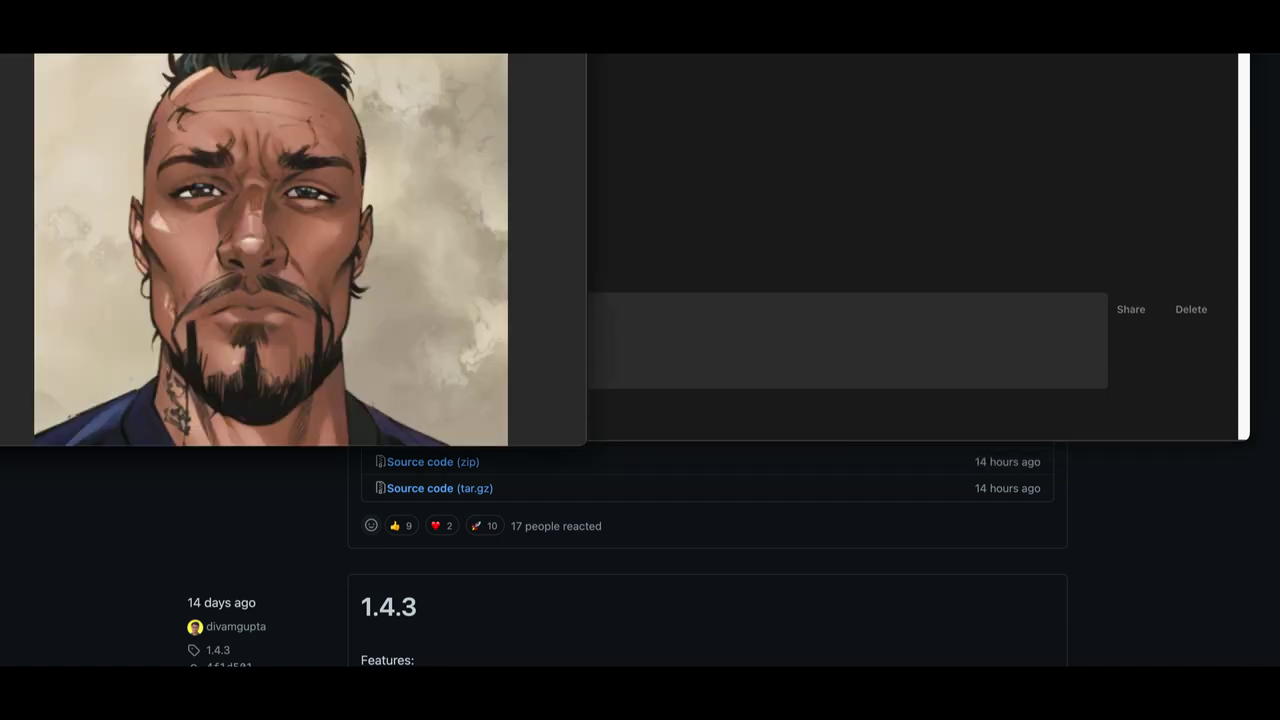
{"action": "key", "text": "Escape"}
View the middle Arcane-style portrait, then hide DiffusionBee to reveal the release page.
{"action": "scroll", "coordinate": [554, 246], "scroll_direction": "down", "scroll_amount": 5}
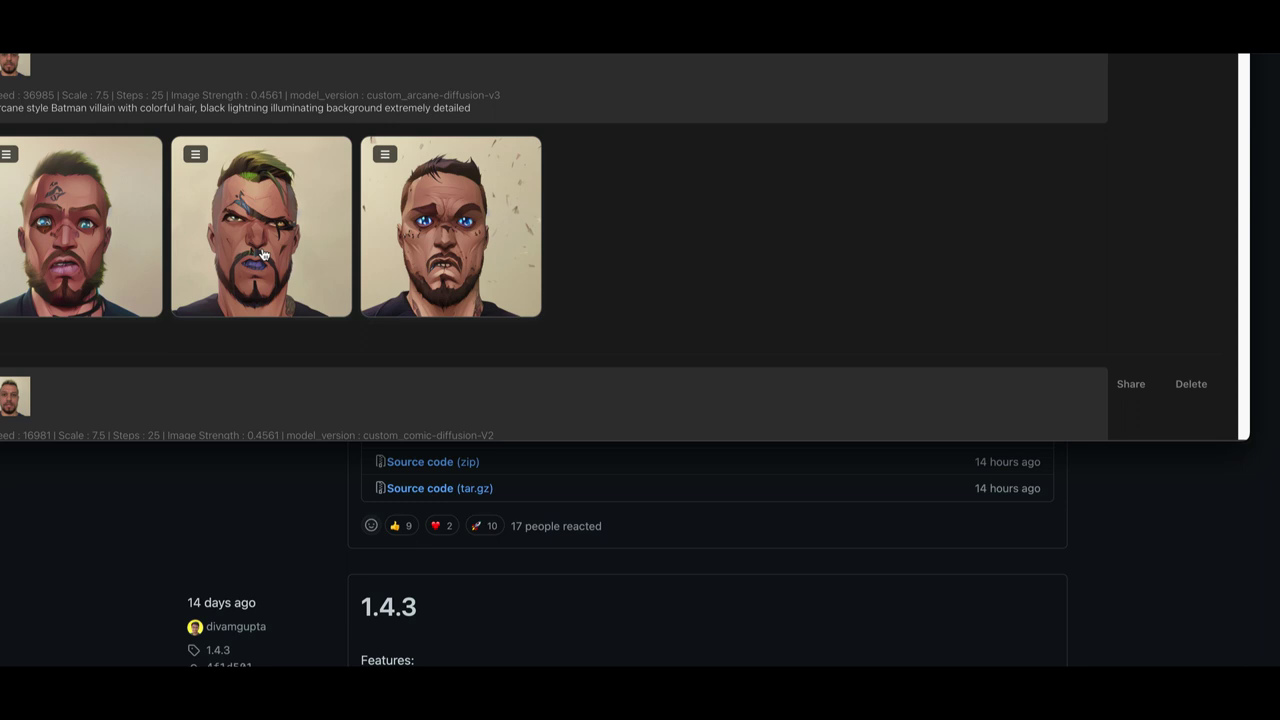
{"action": "left_click", "coordinate": [264, 256]}
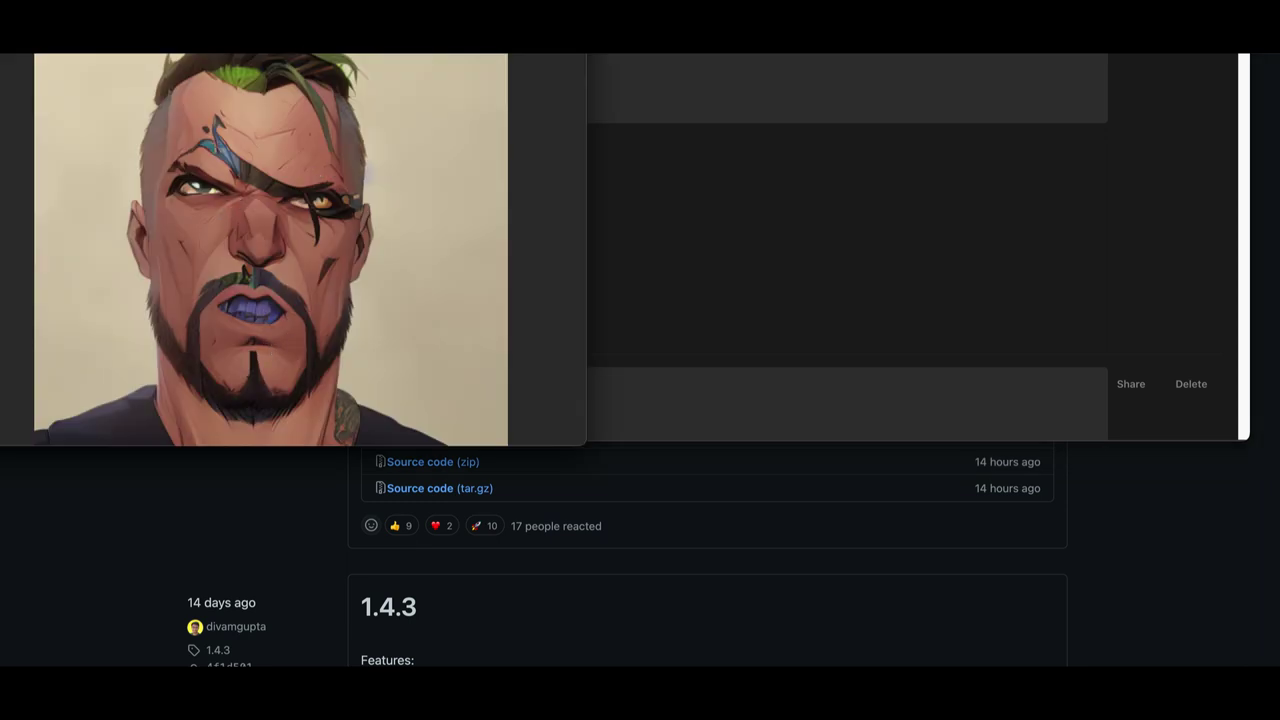
{"action": "left_click", "coordinate": [387, 180]}
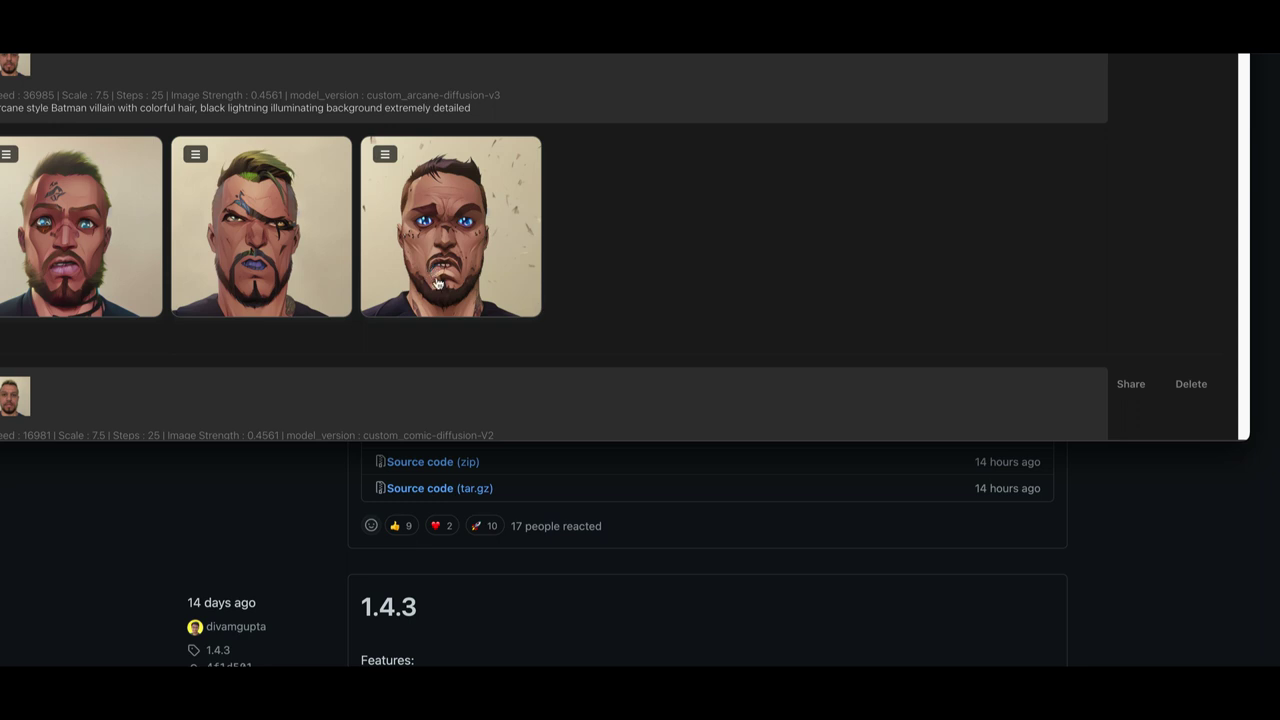
{"action": "left_click", "coordinate": [108, 535]}
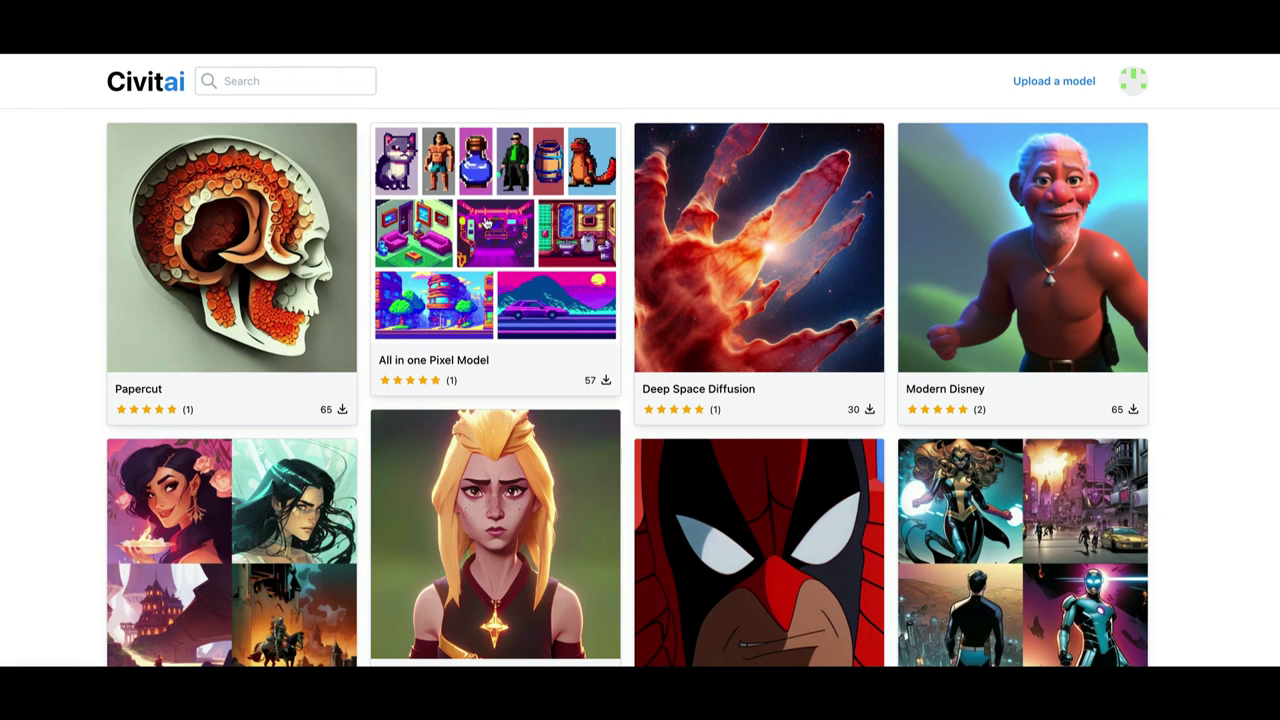
Browse the Civitai model grid and open the Superhero Diffusion model page.
{"action": "scroll", "coordinate": [517, 303], "scroll_direction": "down", "scroll_amount": 2}
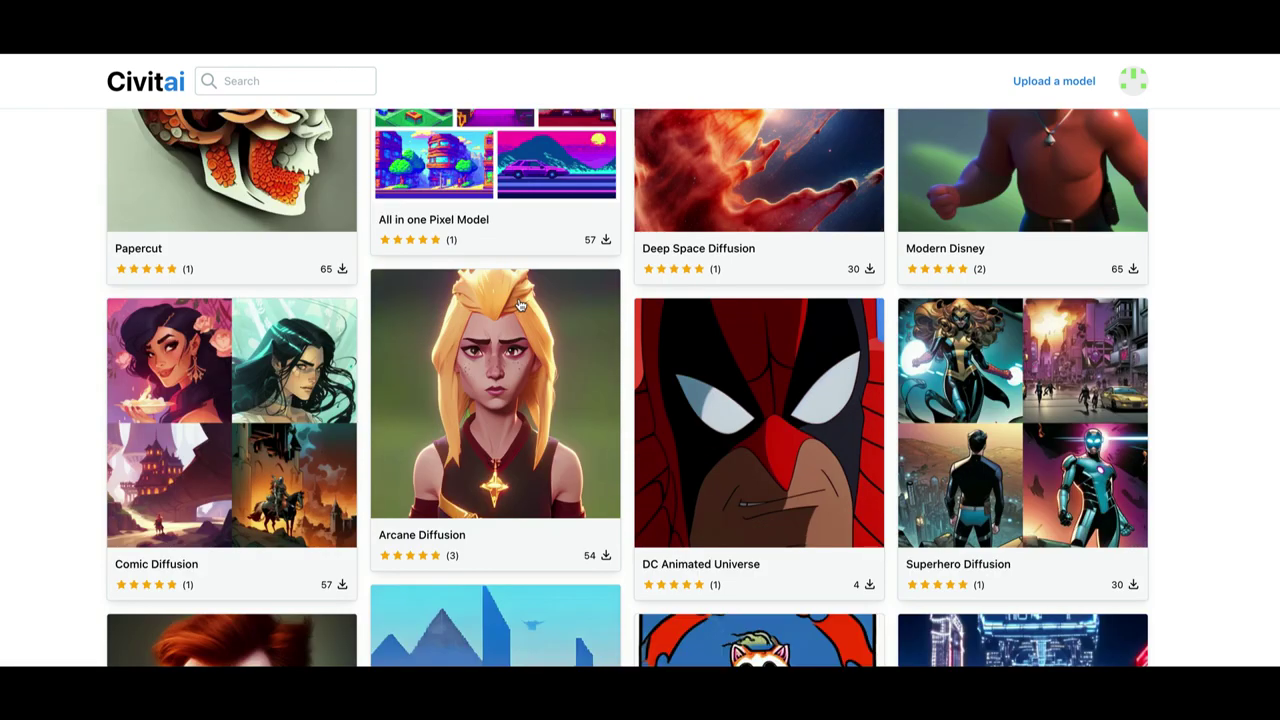
{"action": "scroll", "coordinate": [517, 303], "scroll_direction": "down", "scroll_amount": 1}
{"action": "scroll", "coordinate": [626, 331], "scroll_direction": "down", "scroll_amount": 3}
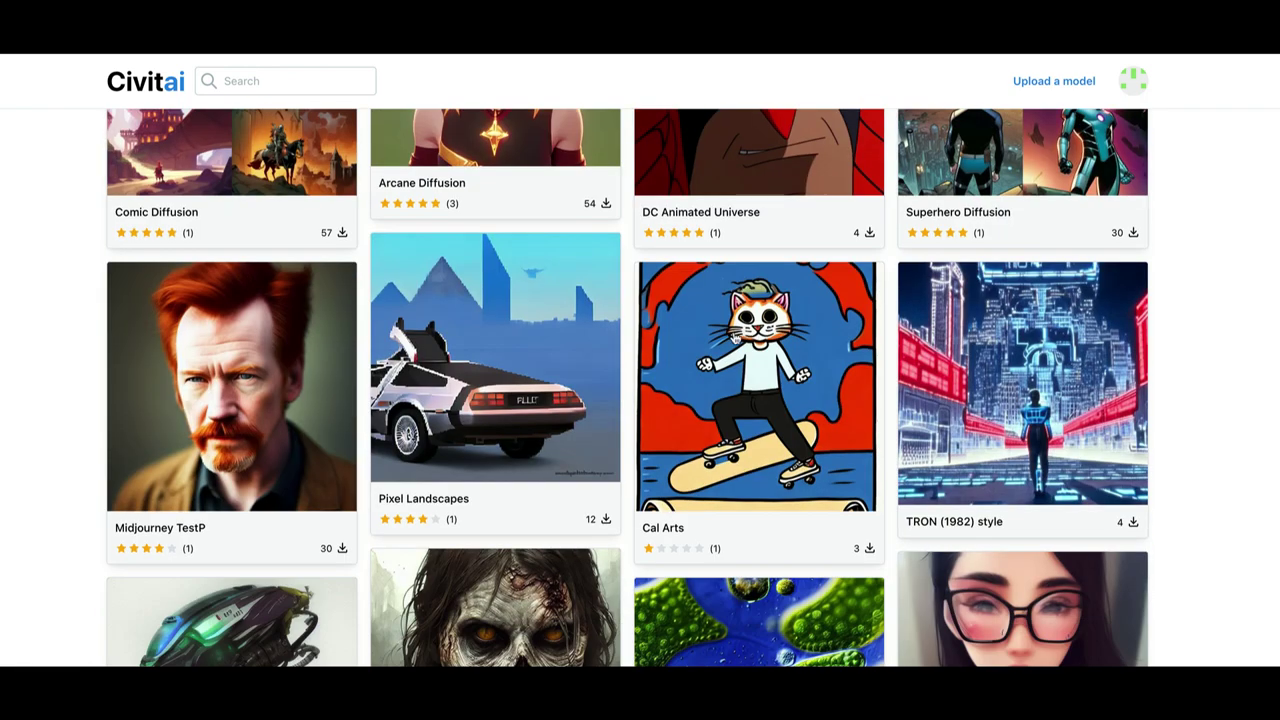
{"action": "scroll", "coordinate": [801, 325], "scroll_direction": "up", "scroll_amount": 3}
{"action": "scroll", "coordinate": [811, 327], "scroll_direction": "up", "scroll_amount": 1}
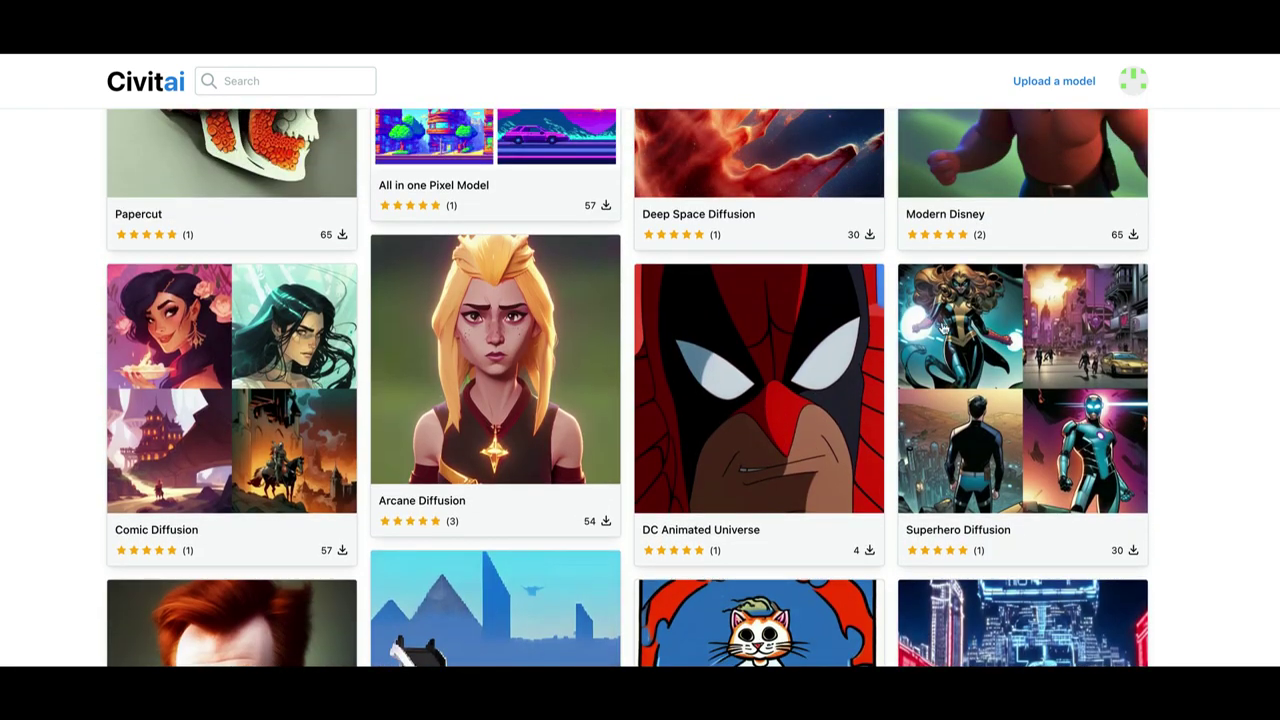
{"action": "scroll", "coordinate": [1006, 374], "scroll_direction": "down", "scroll_amount": 1}
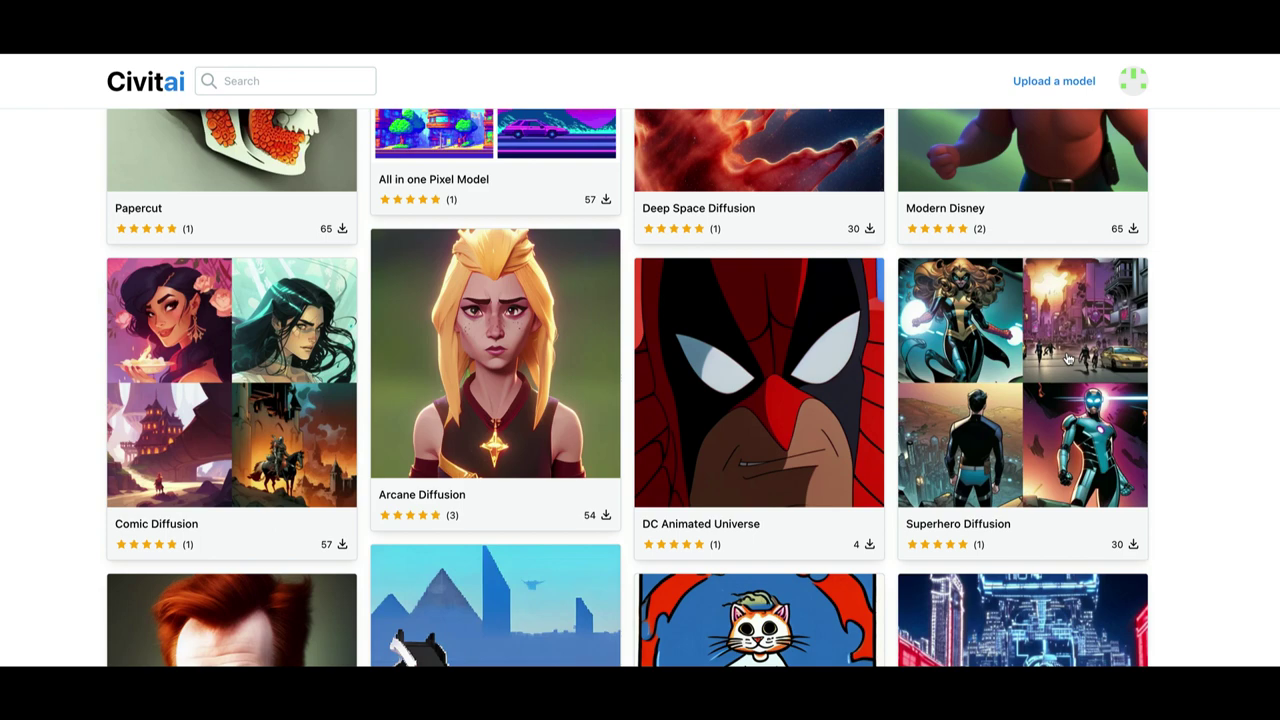
{"action": "left_click", "coordinate": [1030, 325]}
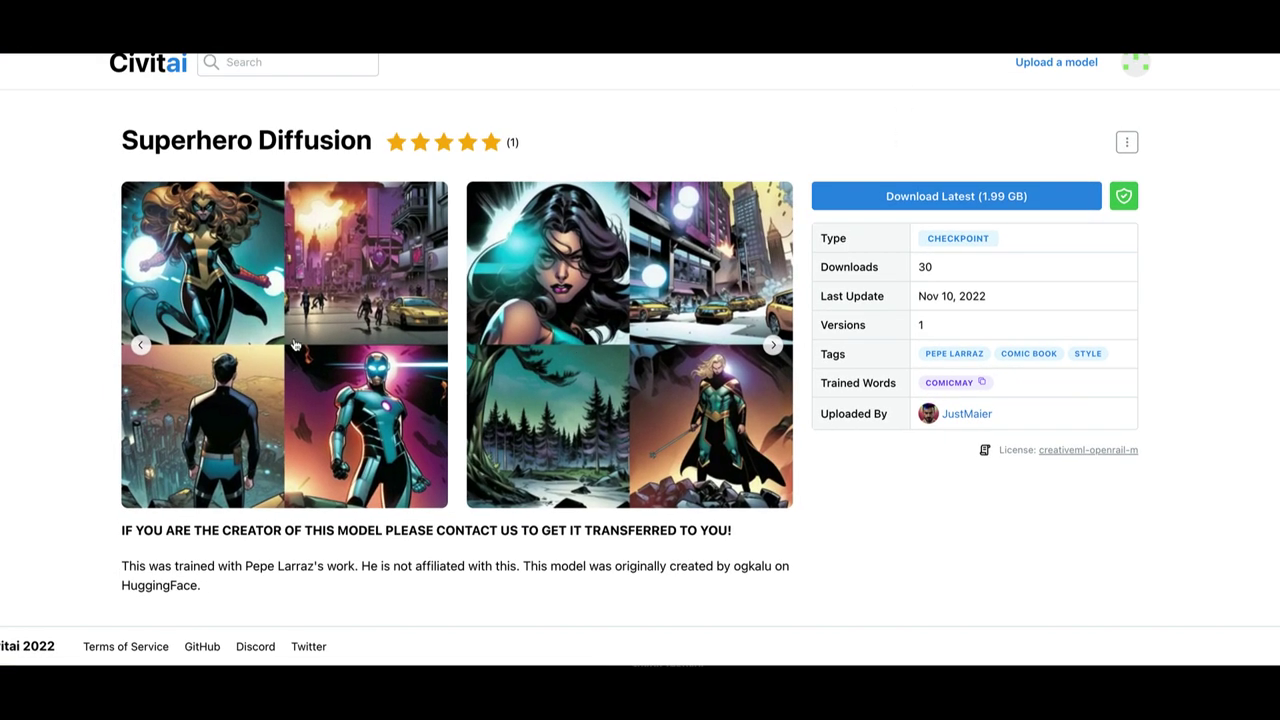
Scroll the Superhero Diffusion page and highlight its PEPE LARRAZ, COMIC BOOK and STYLE tags.
{"action": "scroll", "coordinate": [480, 330], "scroll_direction": "down", "scroll_amount": 3}
{"action": "scroll", "coordinate": [480, 330], "scroll_direction": "up", "scroll_amount": 2}
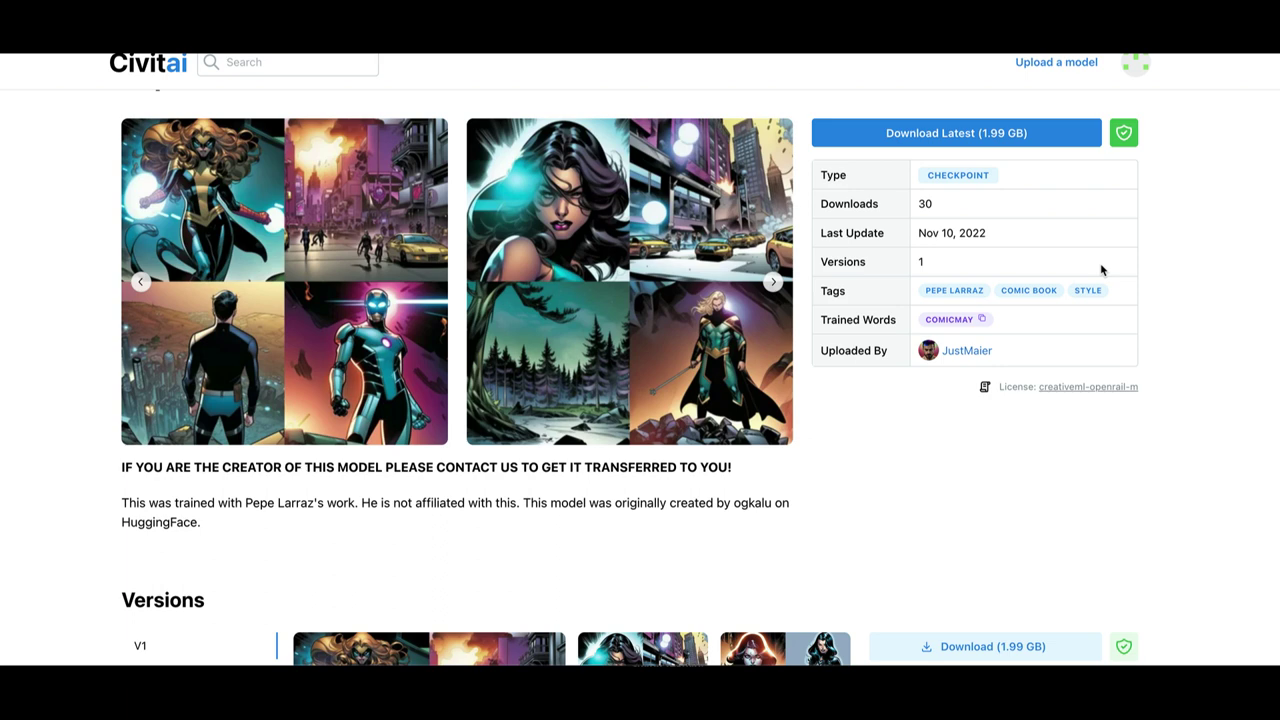
{"action": "left_click_drag", "start_coordinate": [1129, 296], "coordinate": [925, 291]}
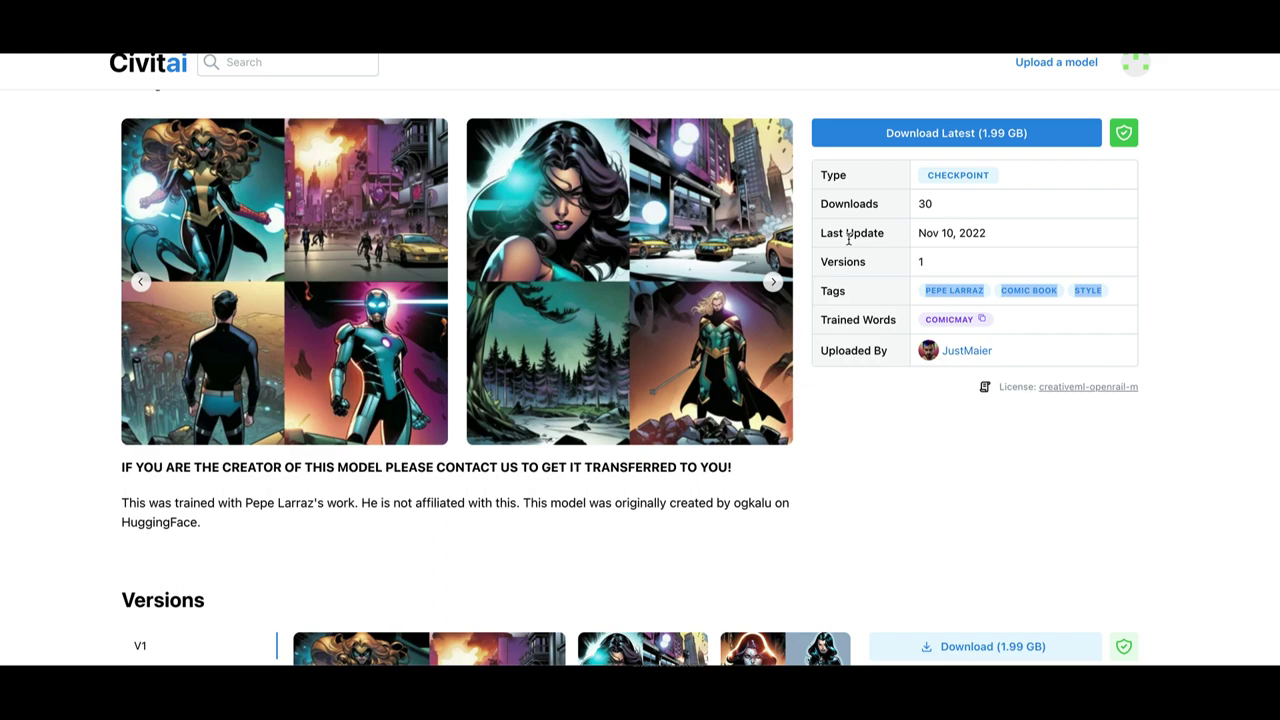
{"action": "scroll", "coordinate": [840, 243], "scroll_direction": "down", "scroll_amount": 5}
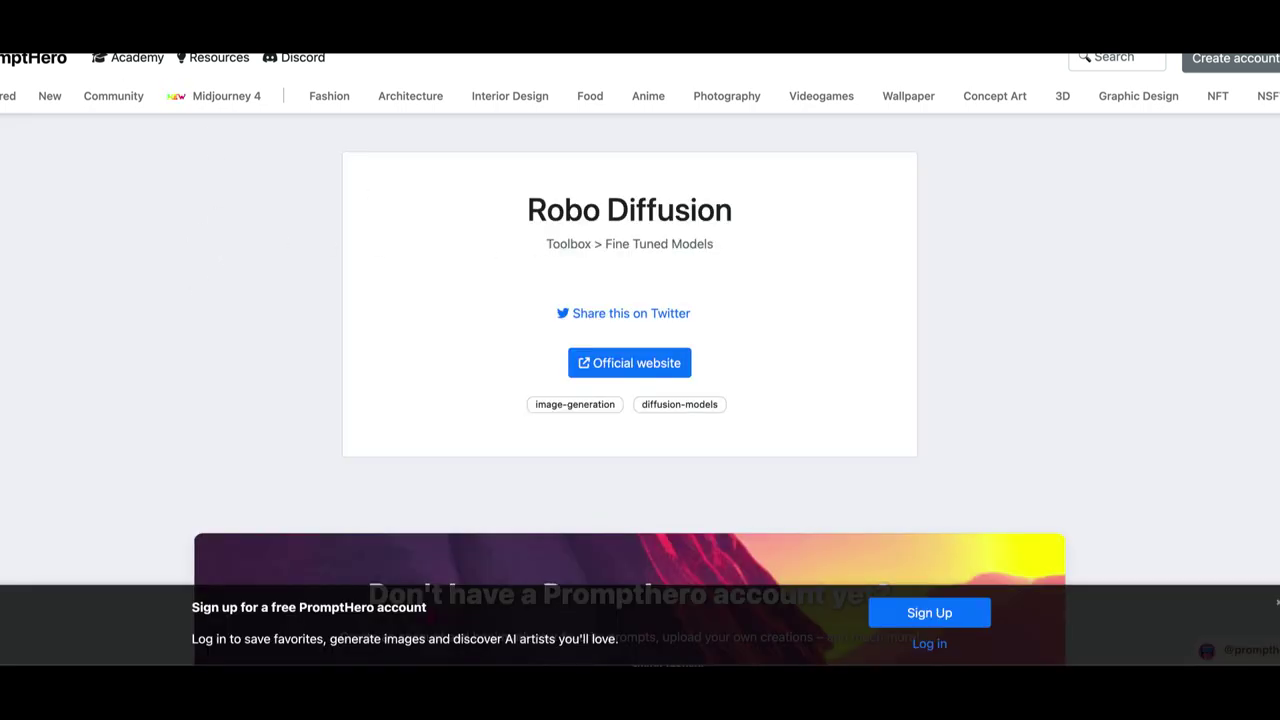
Return to the PromptHero home page and scroll through its AI-generated image grid.
{"action": "left_click", "coordinate": [30, 62]}
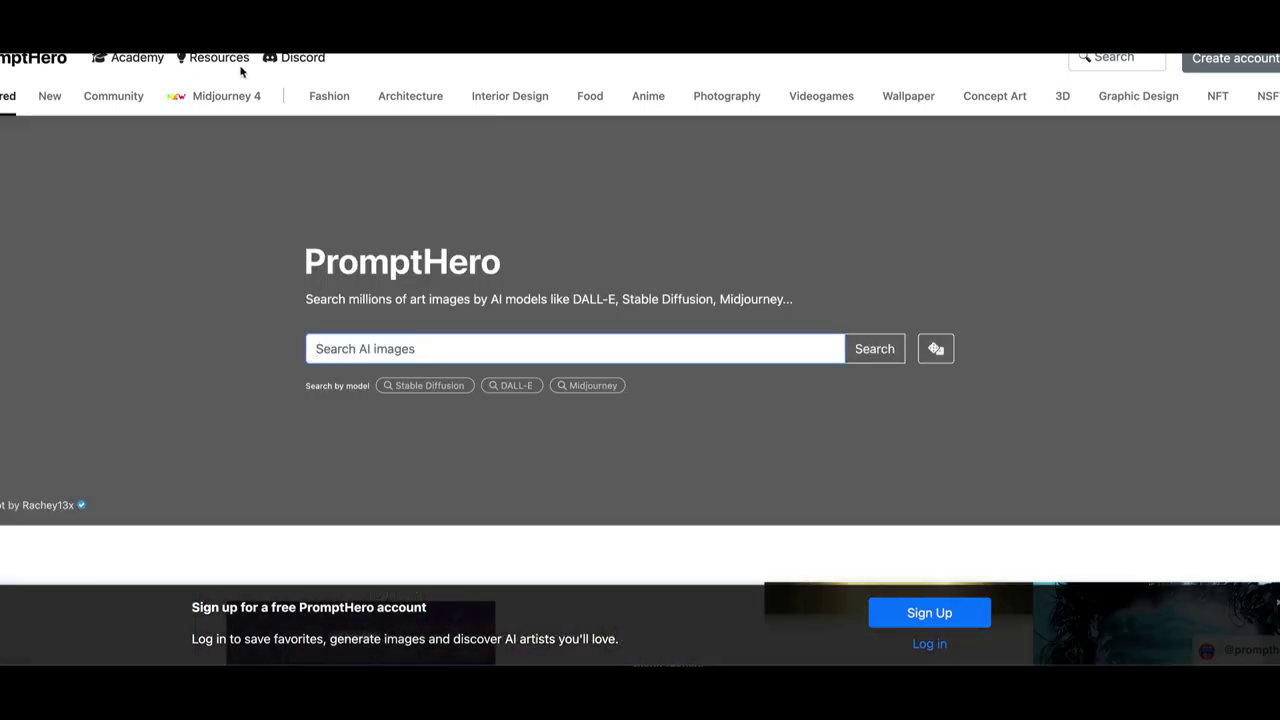
{"action": "scroll", "coordinate": [511, 206], "scroll_direction": "down", "scroll_amount": 5}
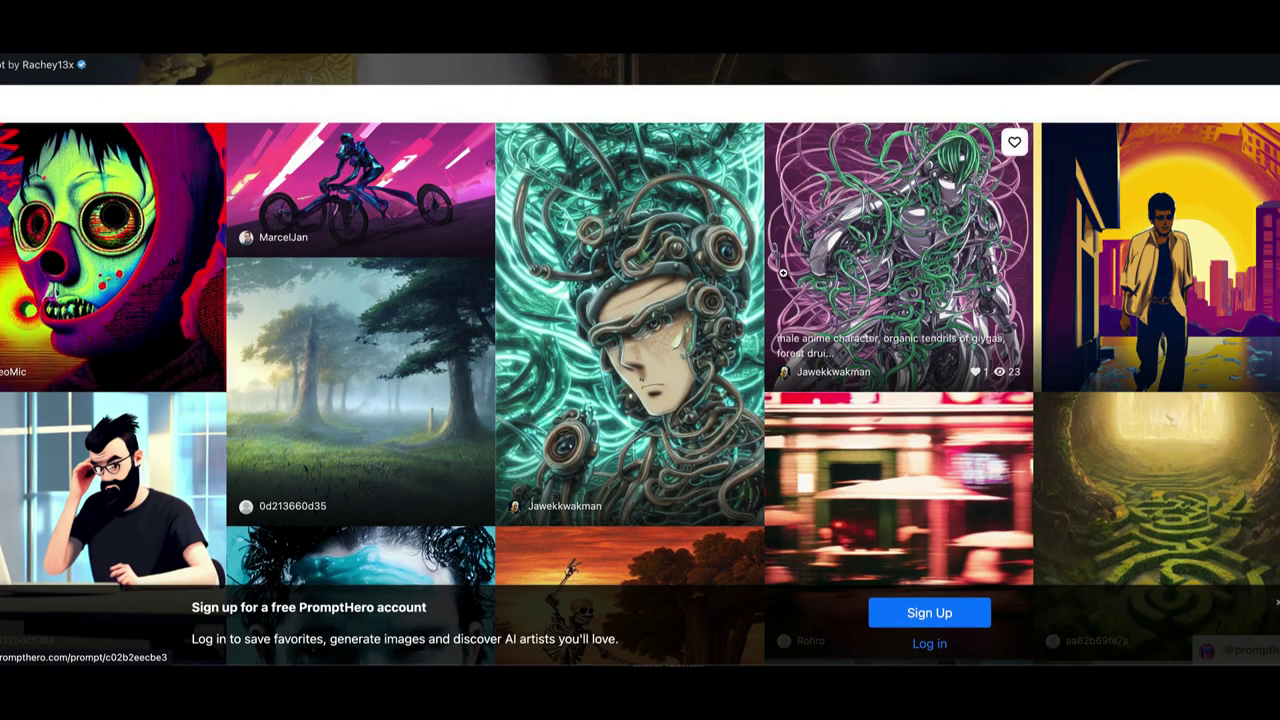
{"action": "scroll", "coordinate": [749, 234], "scroll_direction": "up", "scroll_amount": 1}
{"action": "scroll", "coordinate": [720, 260], "scroll_direction": "down", "scroll_amount": 2}
{"action": "scroll", "coordinate": [701, 273], "scroll_direction": "up", "scroll_amount": 1}
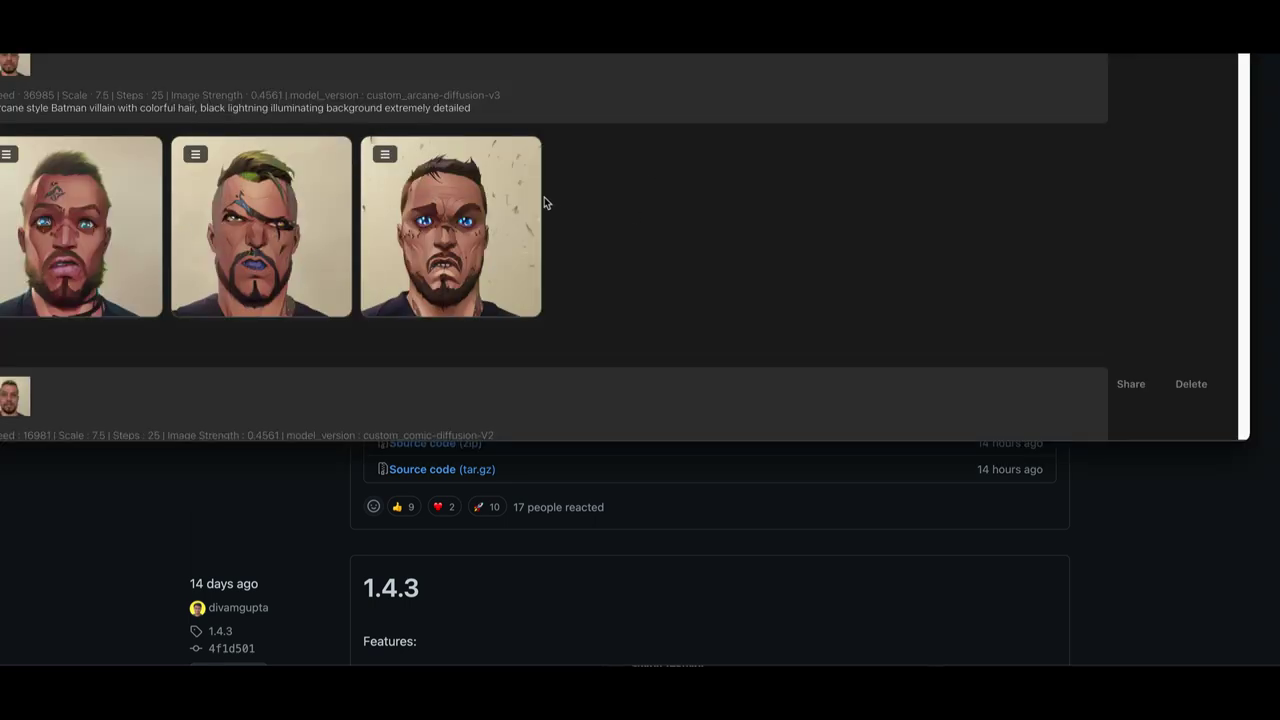
Enlarge the third Arcane-style portrait, close it, and scroll through the history entries.
{"action": "left_click", "coordinate": [446, 255]}
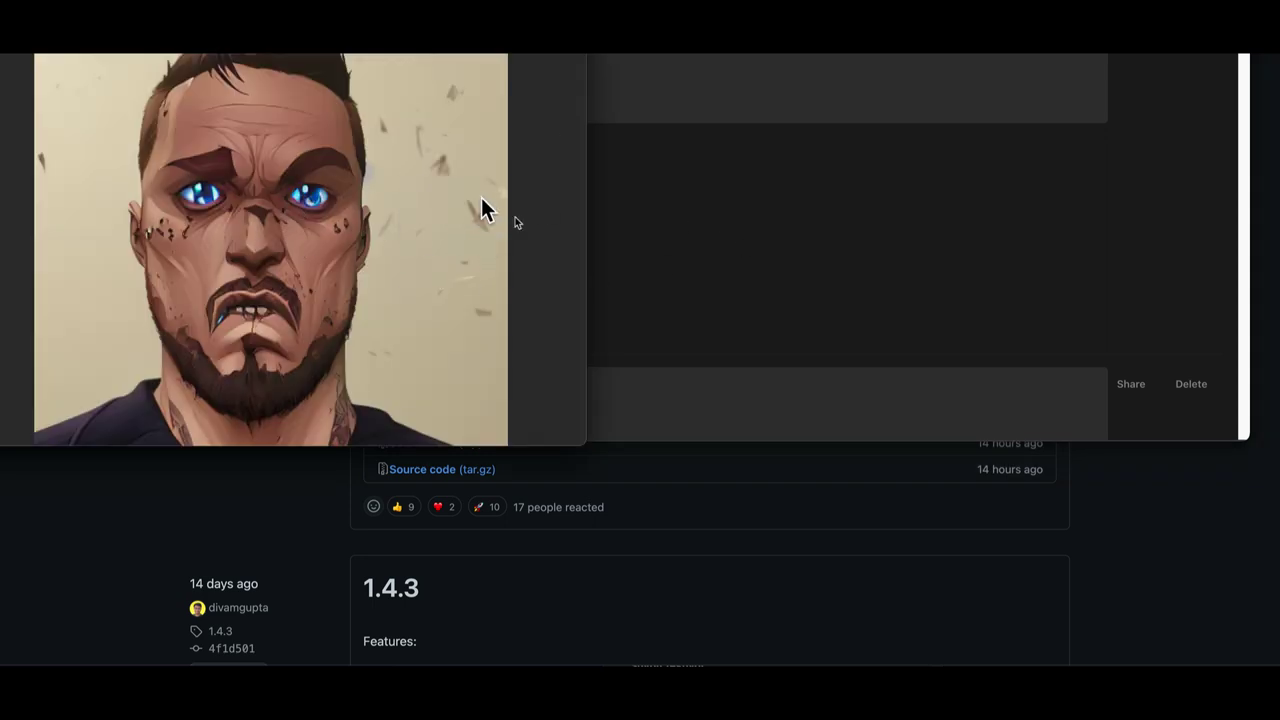
{"action": "left_click", "coordinate": [667, 243]}
{"action": "scroll", "coordinate": [669, 281], "scroll_direction": "down", "scroll_amount": 4}
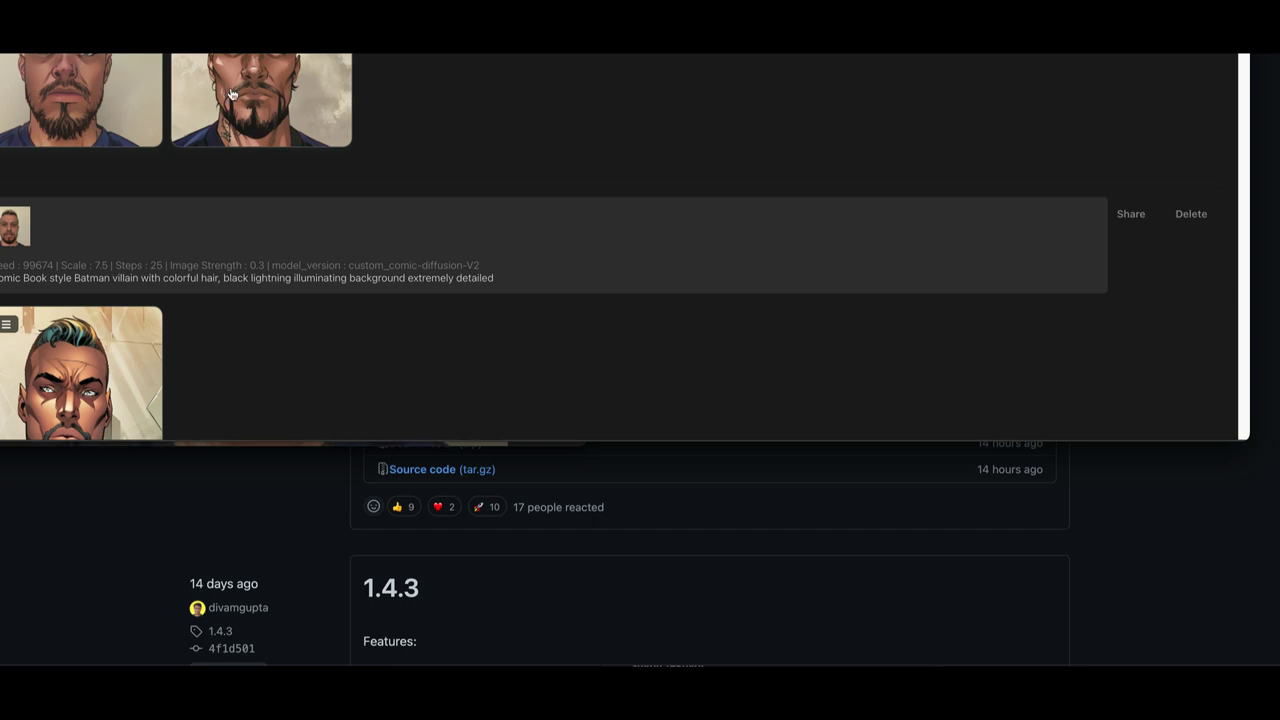
{"action": "scroll", "coordinate": [270, 135], "scroll_direction": "up", "scroll_amount": 5}
{"action": "scroll", "coordinate": [1105, 133], "scroll_direction": "up", "scroll_amount": 6}
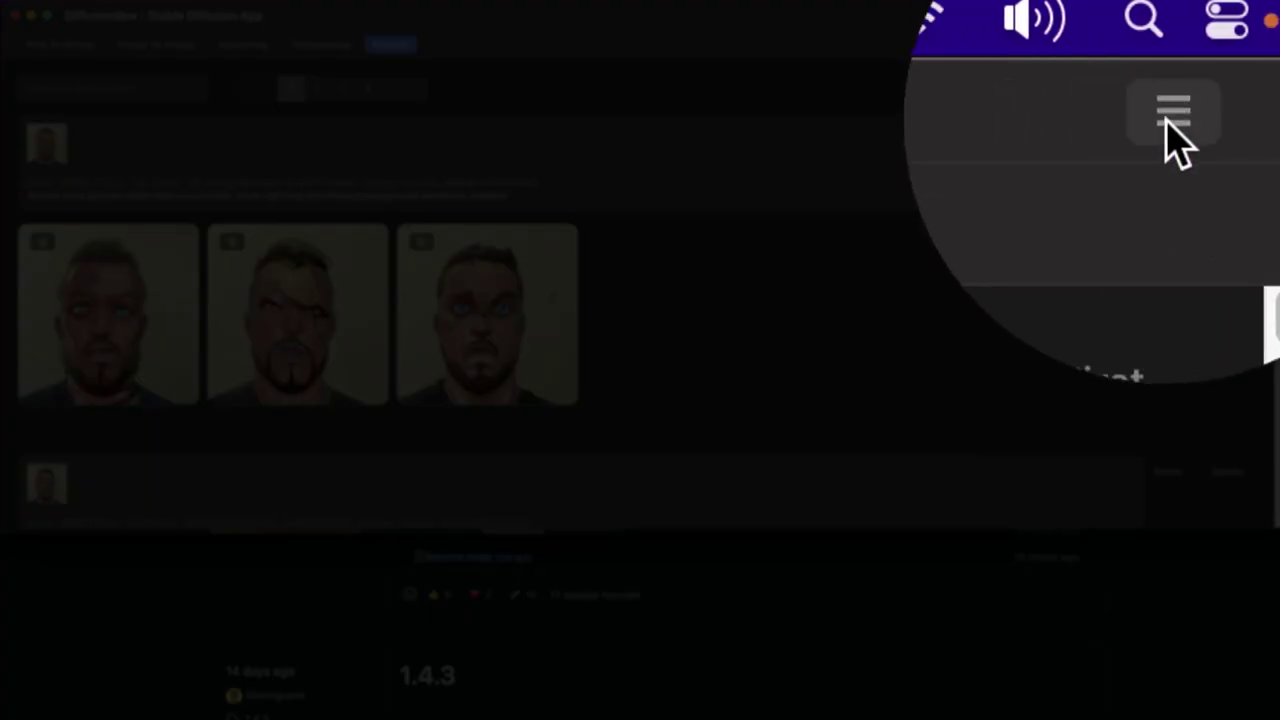
Import archer-v1.ckpt as a custom model through Settings' Add New Model.
{"action": "left_click", "coordinate": [1175, 140]}
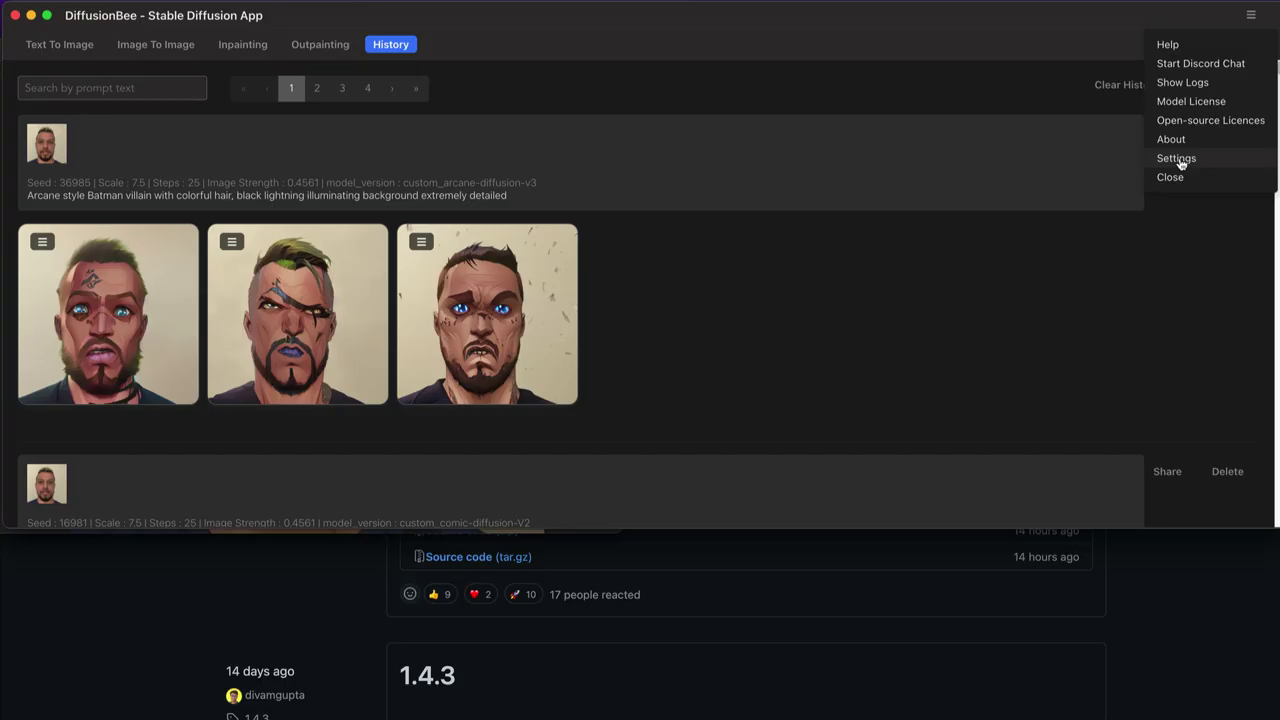
{"action": "left_click", "coordinate": [1178, 159]}
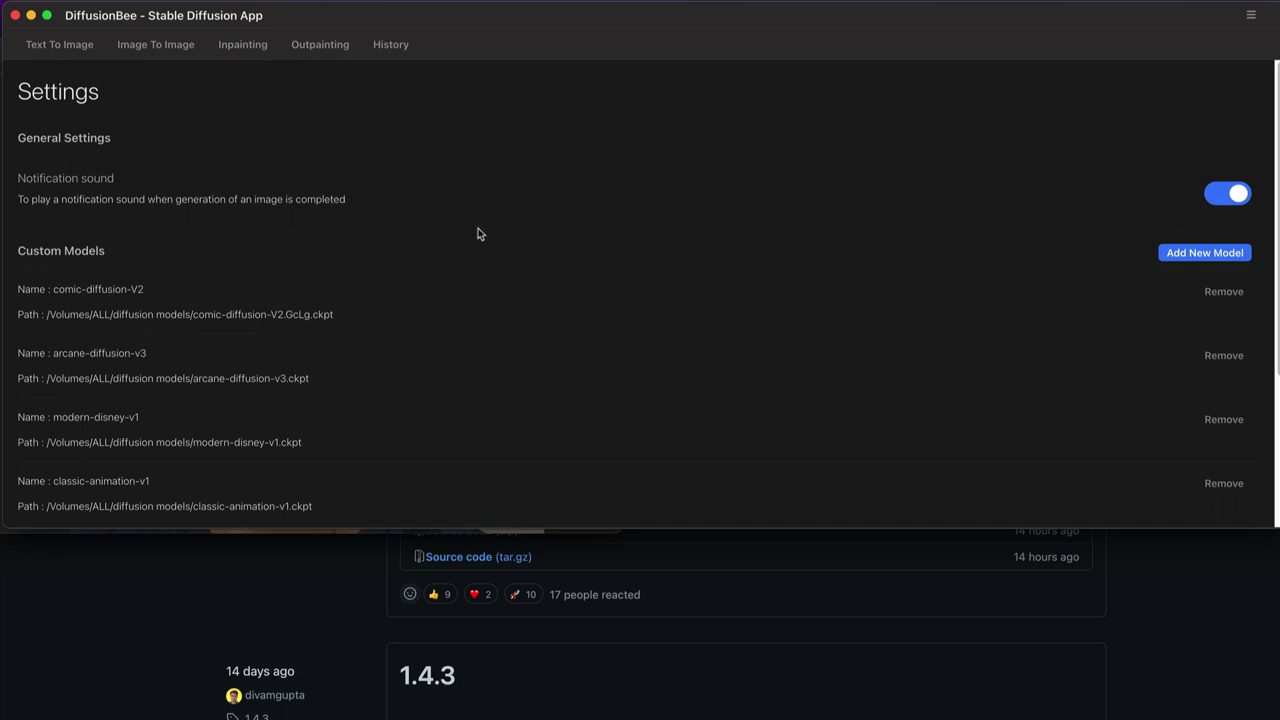
{"action": "scroll", "coordinate": [240, 318], "scroll_direction": "down", "scroll_amount": 5}
{"action": "scroll", "coordinate": [244, 324], "scroll_direction": "up", "scroll_amount": 5}
{"action": "left_click", "coordinate": [1200, 257]}
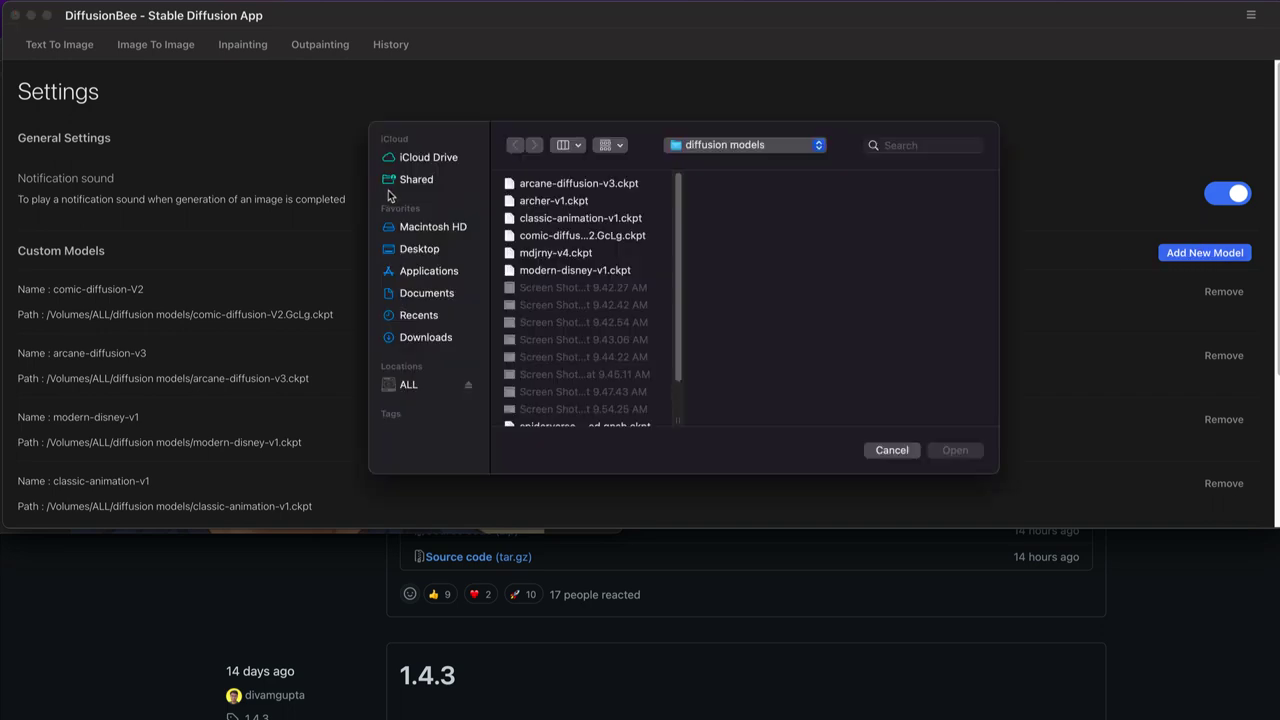
{"action": "left_click", "coordinate": [581, 204]}
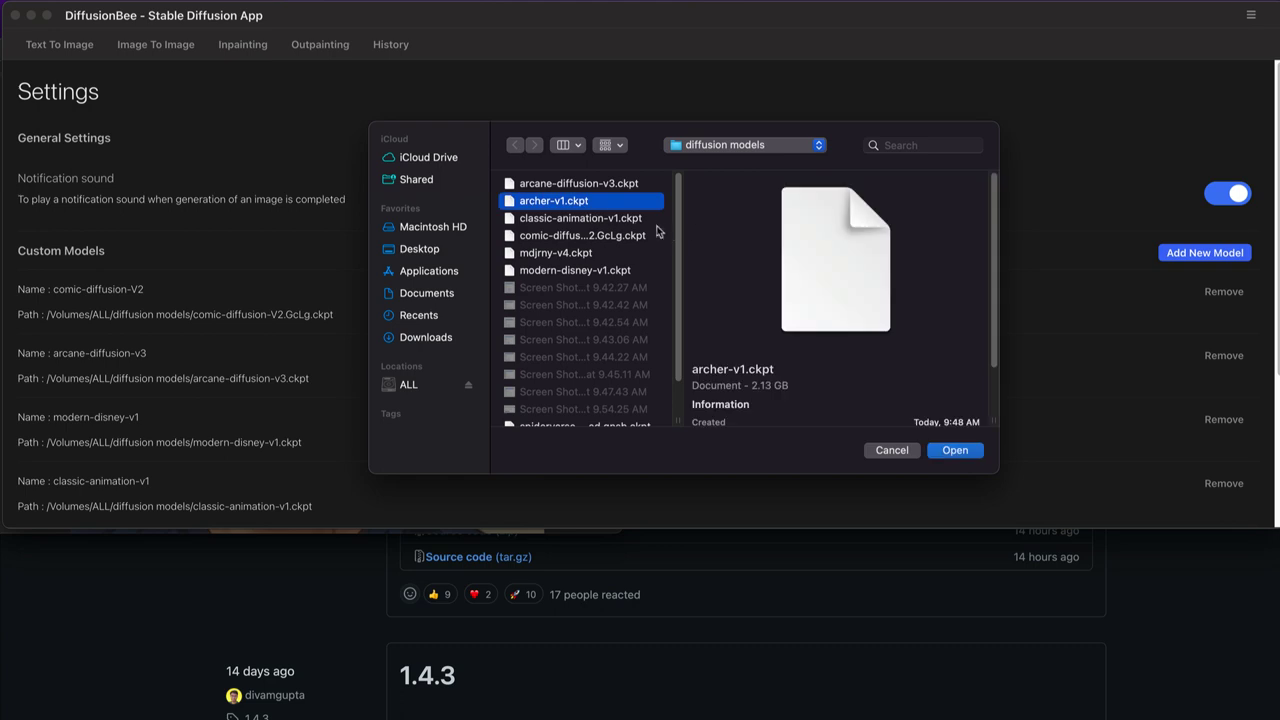
{"action": "left_click", "coordinate": [955, 451]}
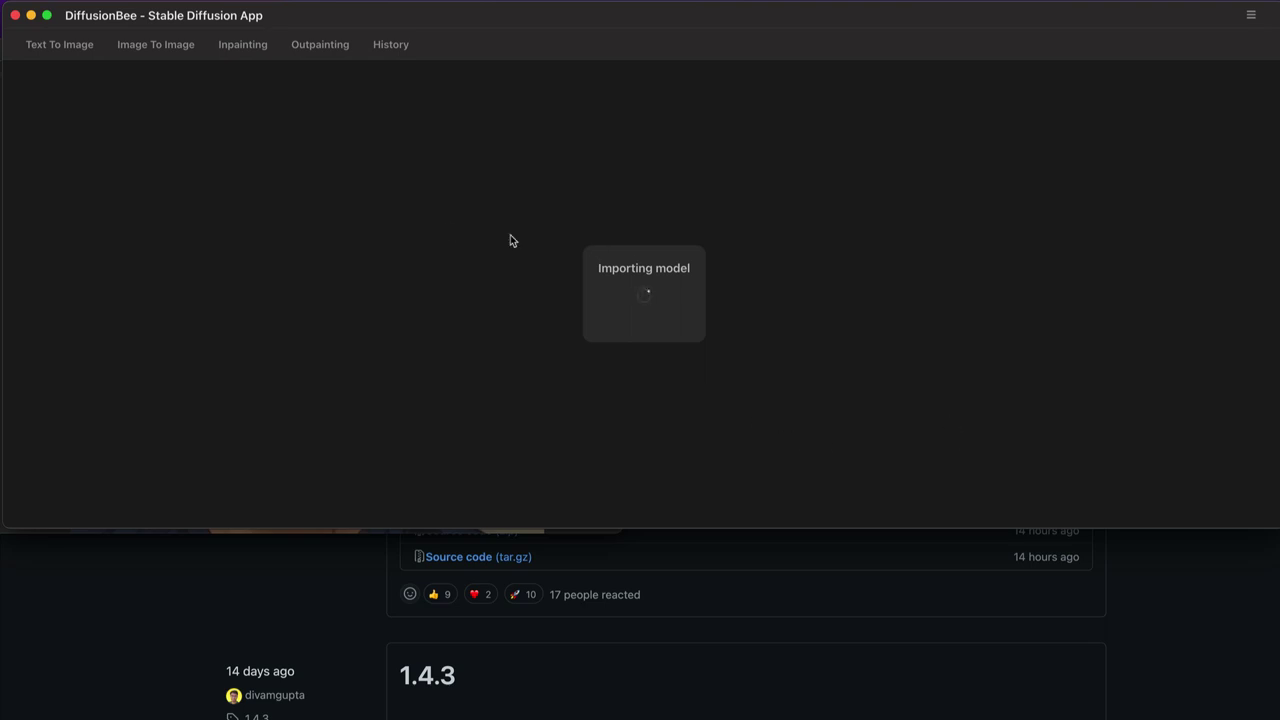
Look through the History, Outpainting and Inpainting workspaces, ending on Image To Image.
{"action": "left_click", "coordinate": [184, 50]}
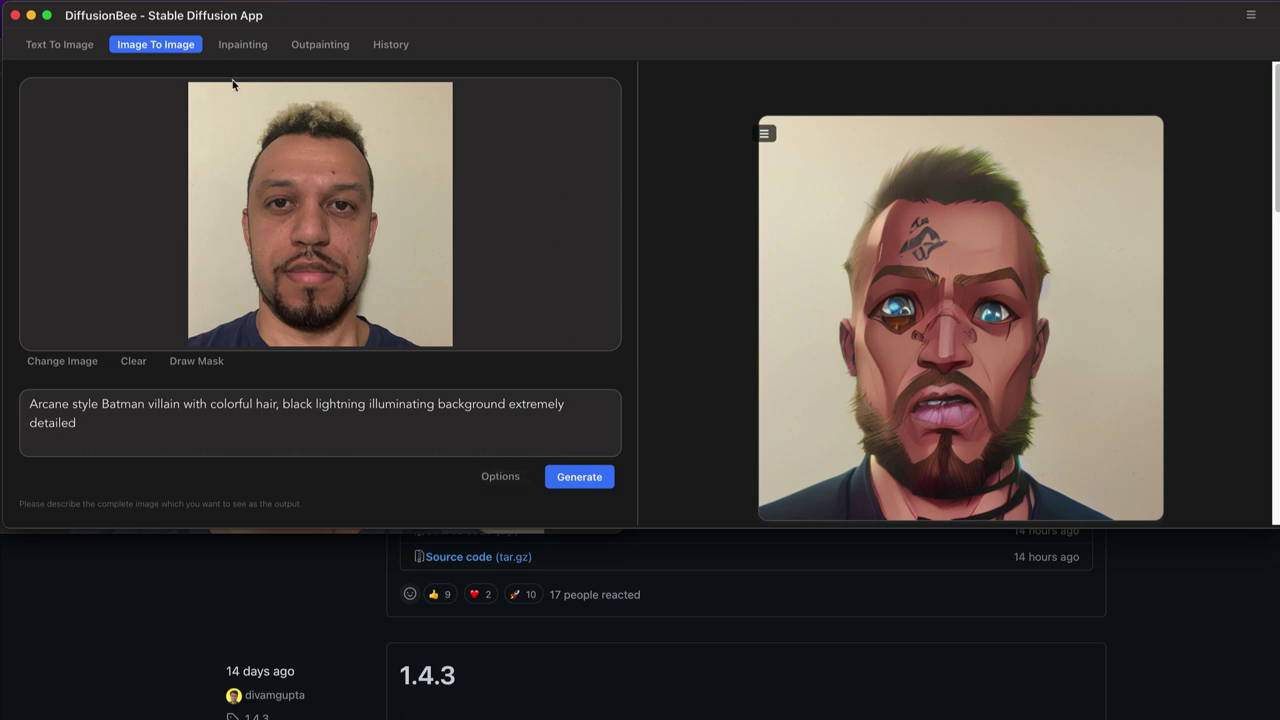
{"action": "left_click", "coordinate": [389, 46]}
{"action": "left_click", "coordinate": [290, 48]}
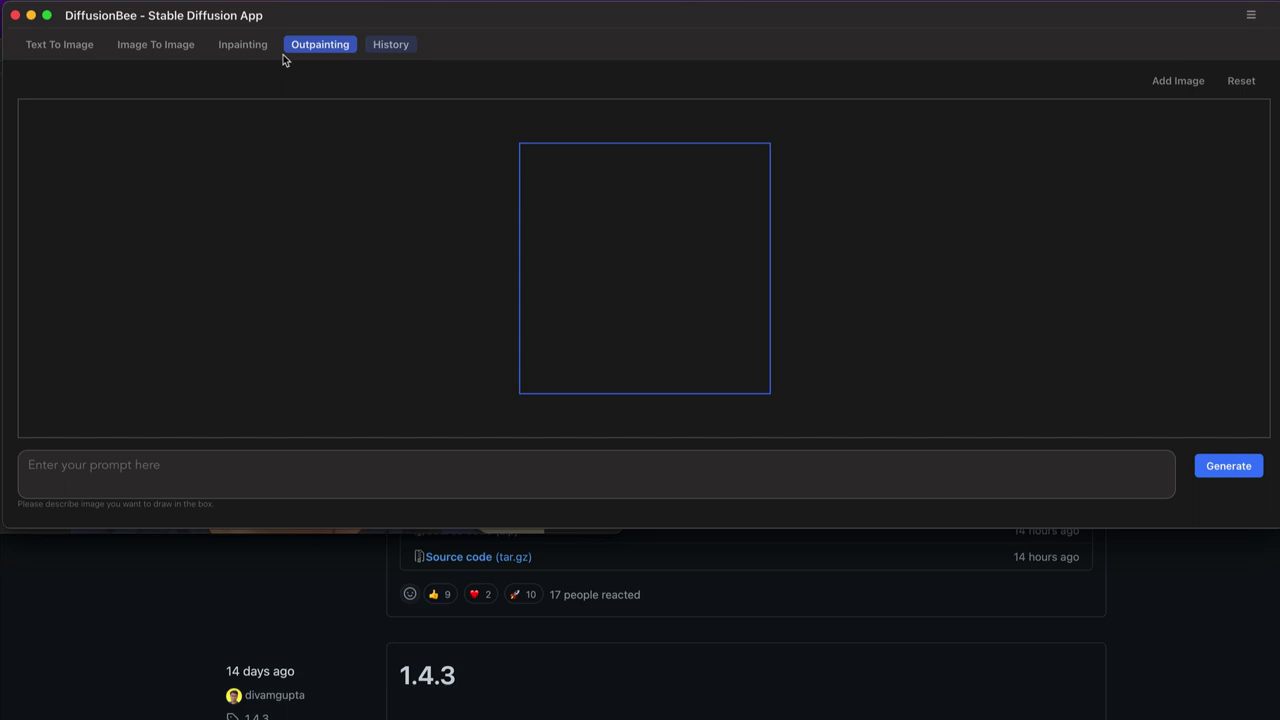
{"action": "left_click", "coordinate": [230, 44]}
{"action": "left_click", "coordinate": [191, 48]}
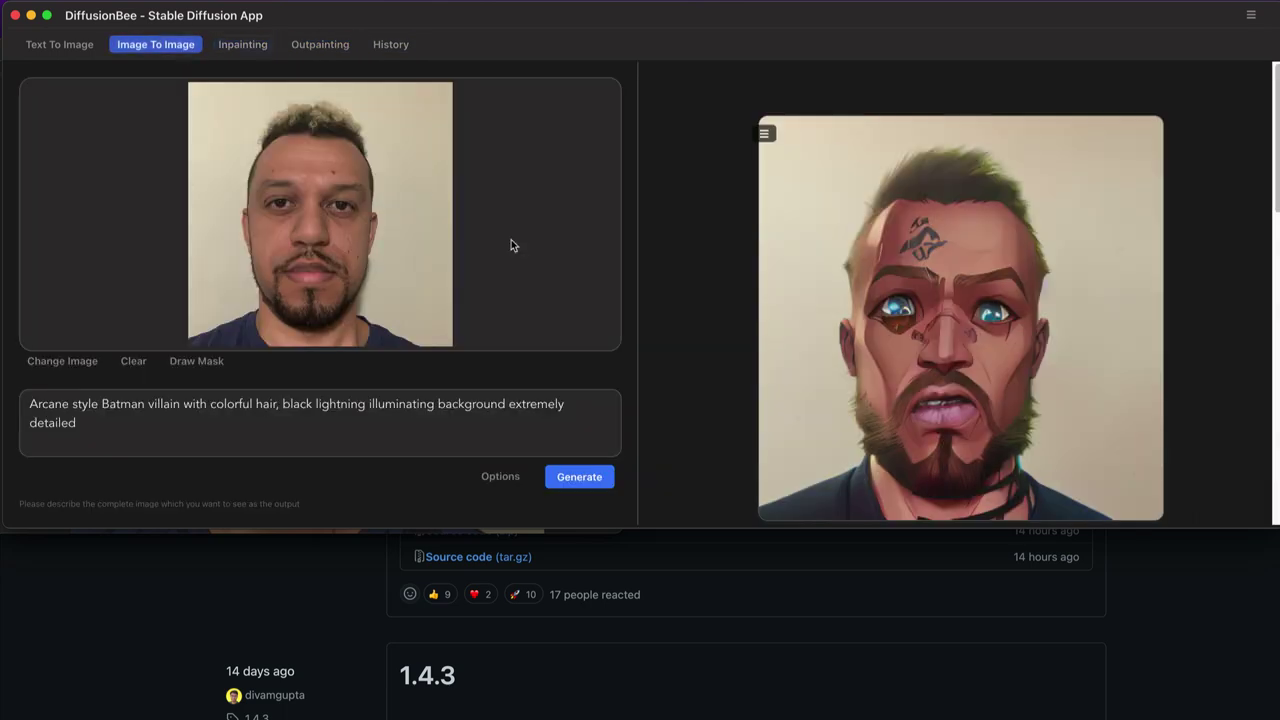
Set Number of images to 2 in the Image To Image options.
{"action": "left_click", "coordinate": [508, 484]}
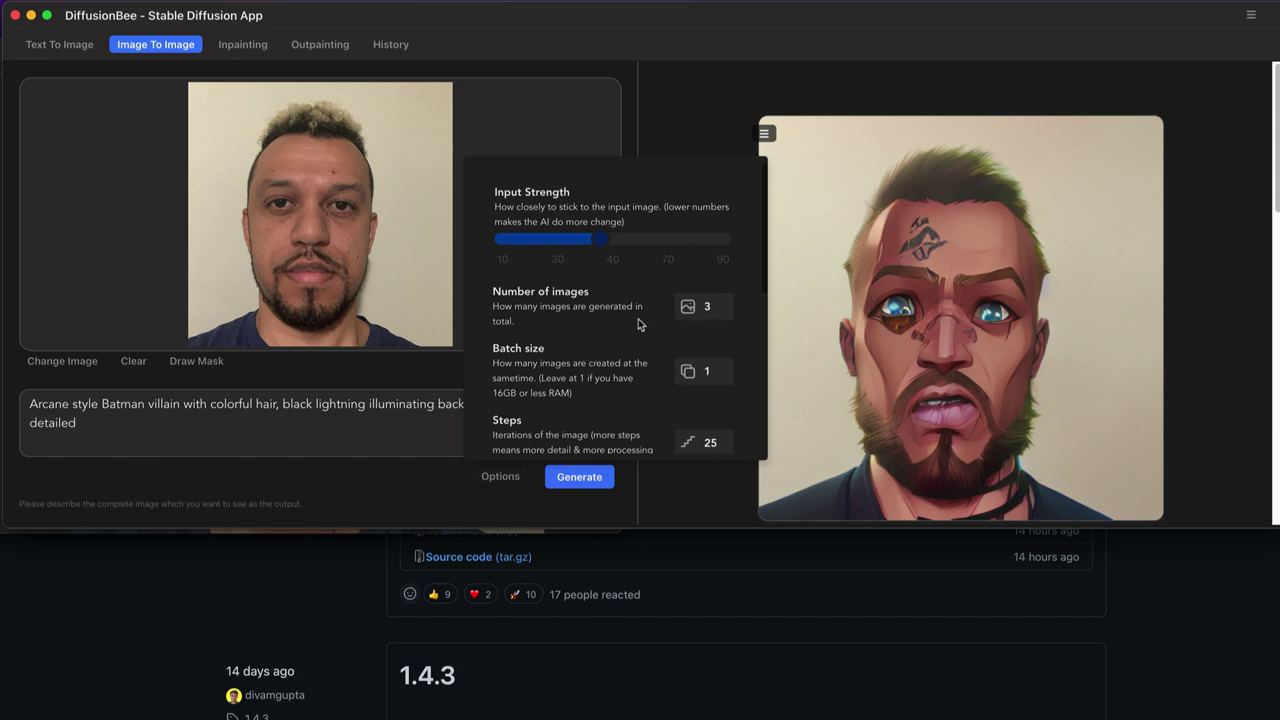
{"action": "left_click", "coordinate": [691, 307]}
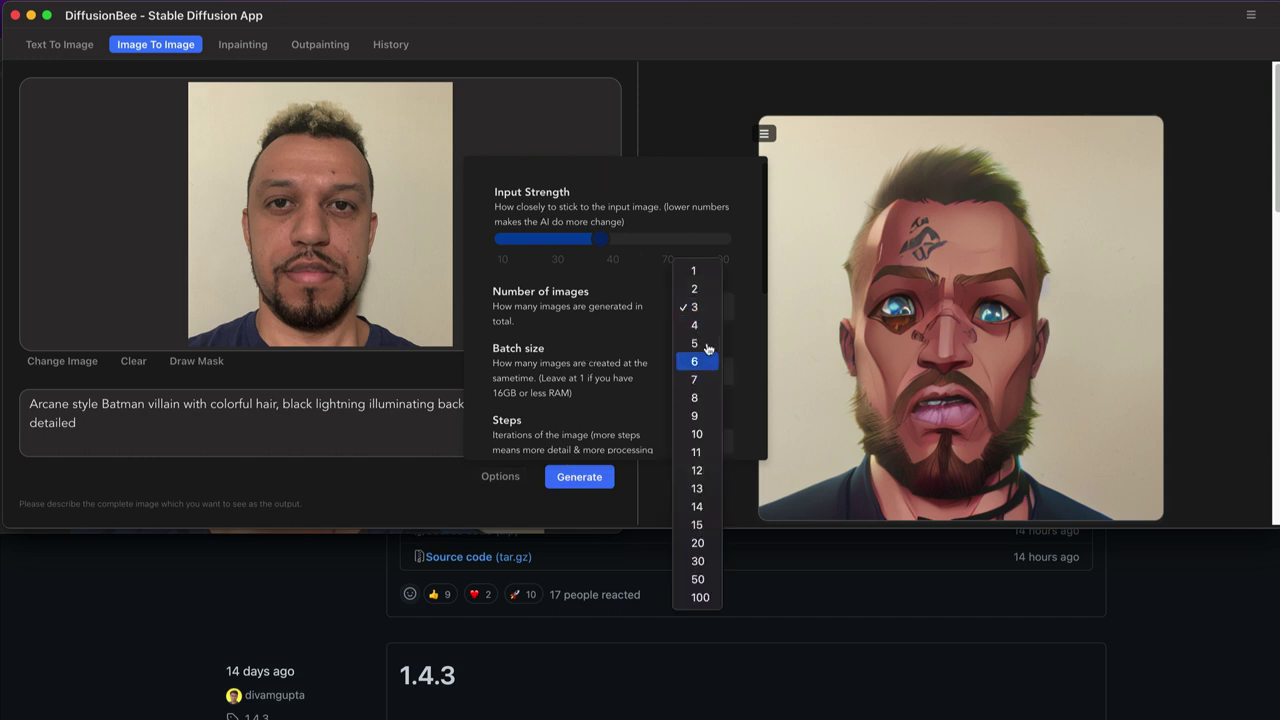
{"action": "left_click", "coordinate": [703, 293]}
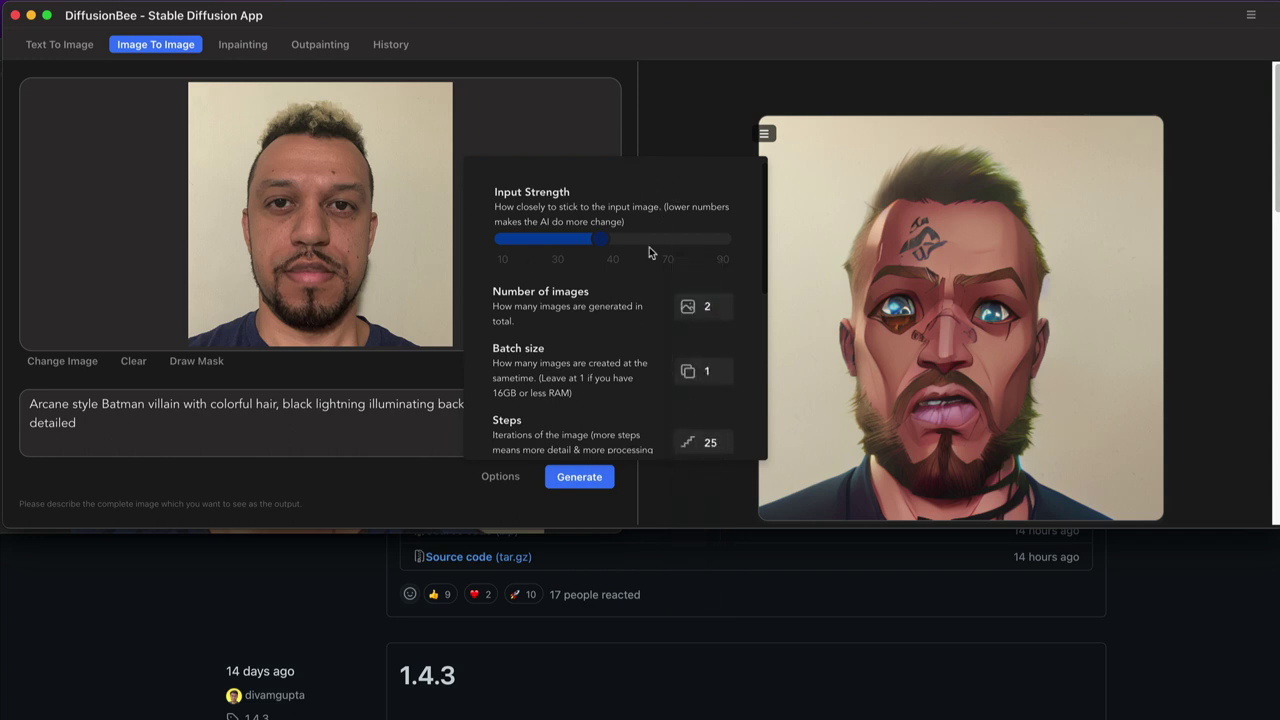
{"action": "scroll", "coordinate": [626, 349], "scroll_direction": "down", "scroll_amount": 3}
{"action": "scroll", "coordinate": [676, 333], "scroll_direction": "up", "scroll_amount": 3}
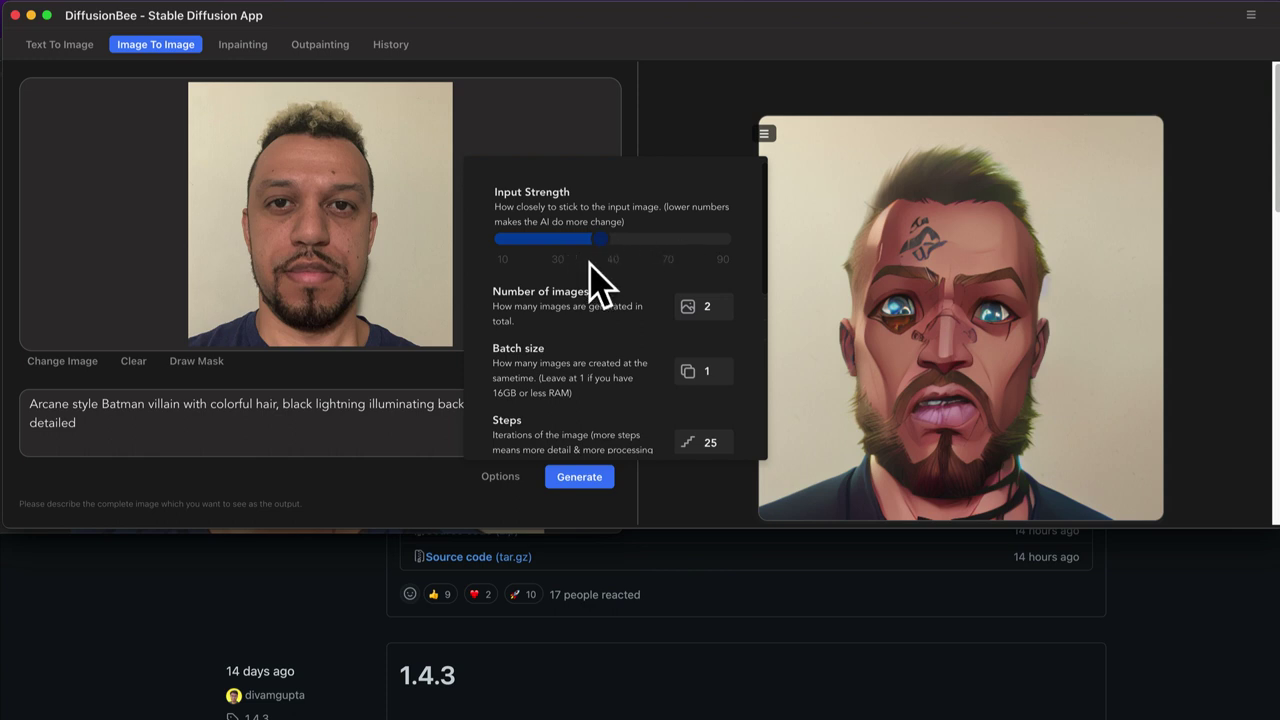
{"action": "scroll", "coordinate": [545, 256], "scroll_direction": "down", "scroll_amount": 5}
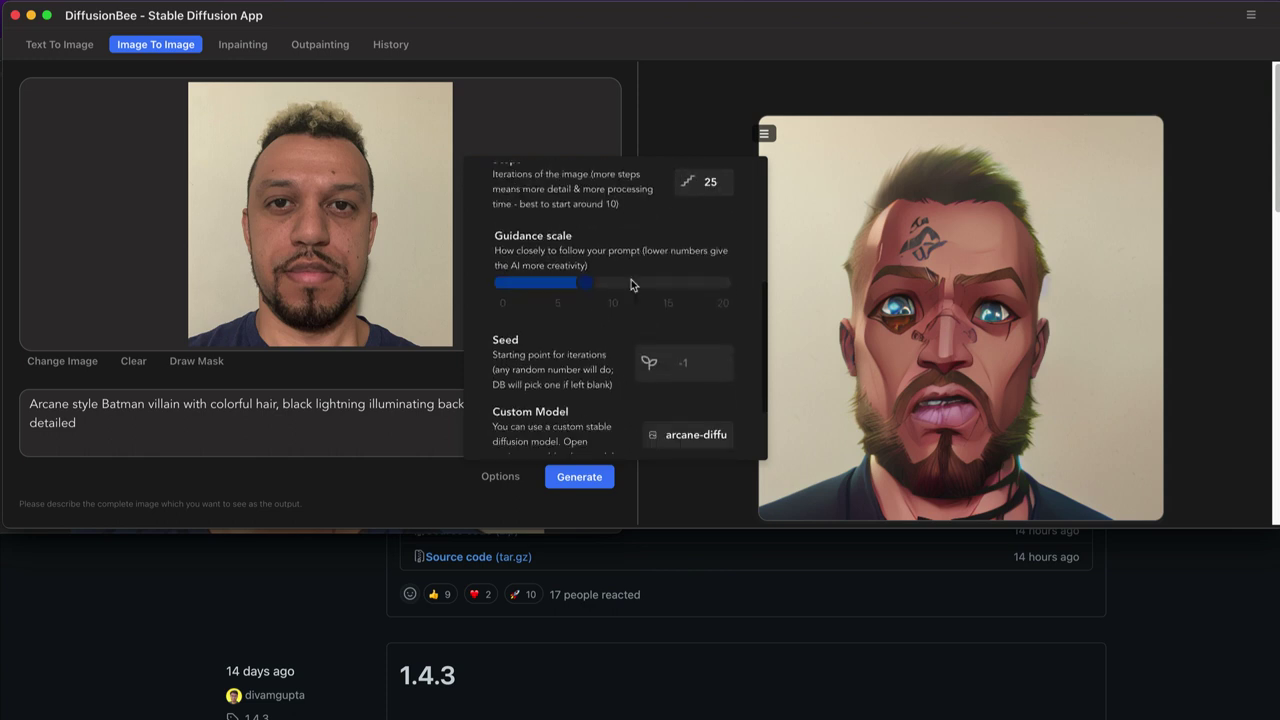
Choose archer-v1 as the Image To Image custom model instead of arcane-diffusion-v3.
{"action": "scroll", "coordinate": [611, 325], "scroll_direction": "down", "scroll_amount": 2}
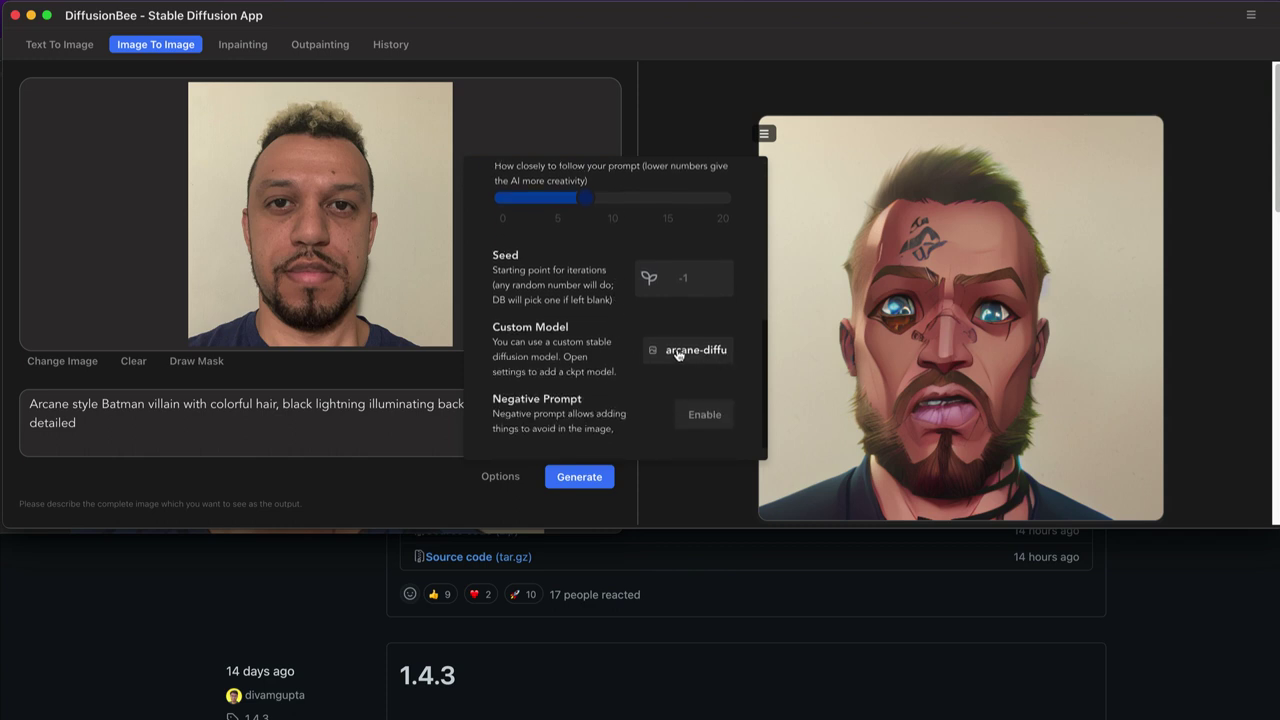
{"action": "scroll", "coordinate": [665, 342], "scroll_direction": "down", "scroll_amount": 1}
{"action": "scroll", "coordinate": [665, 342], "scroll_direction": "down", "scroll_amount": 1}
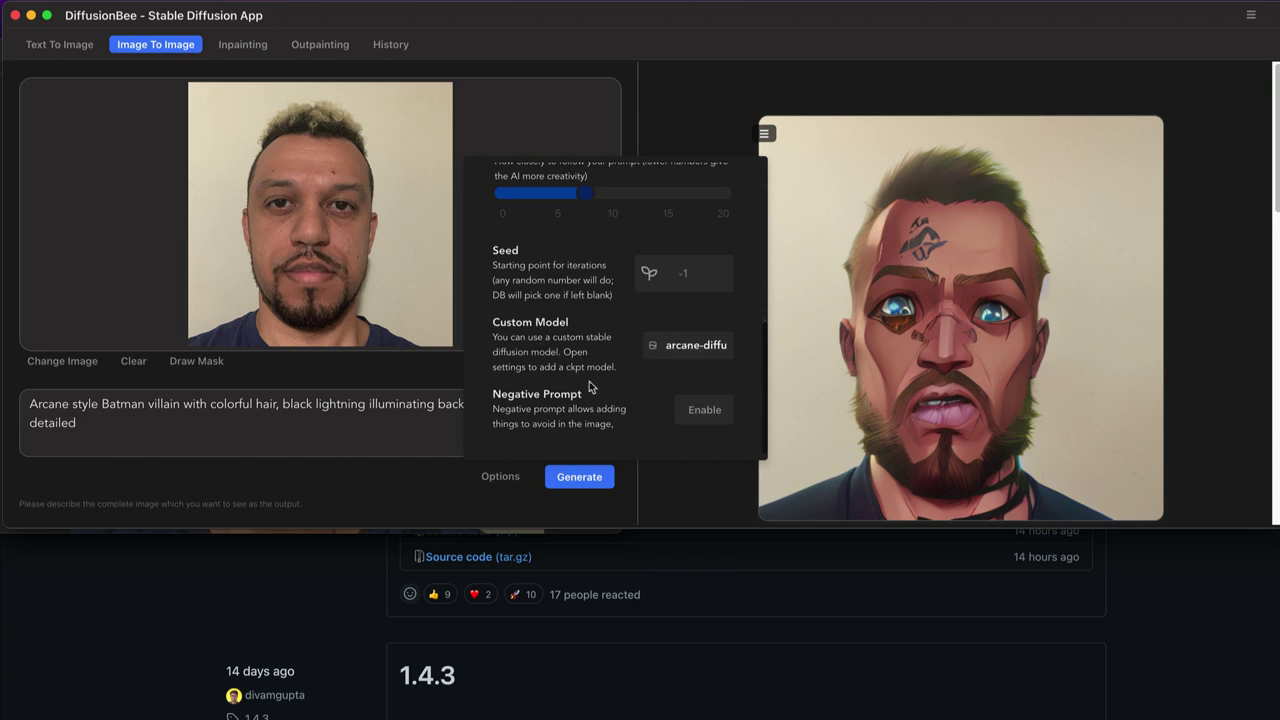
{"action": "left_click", "coordinate": [690, 347]}
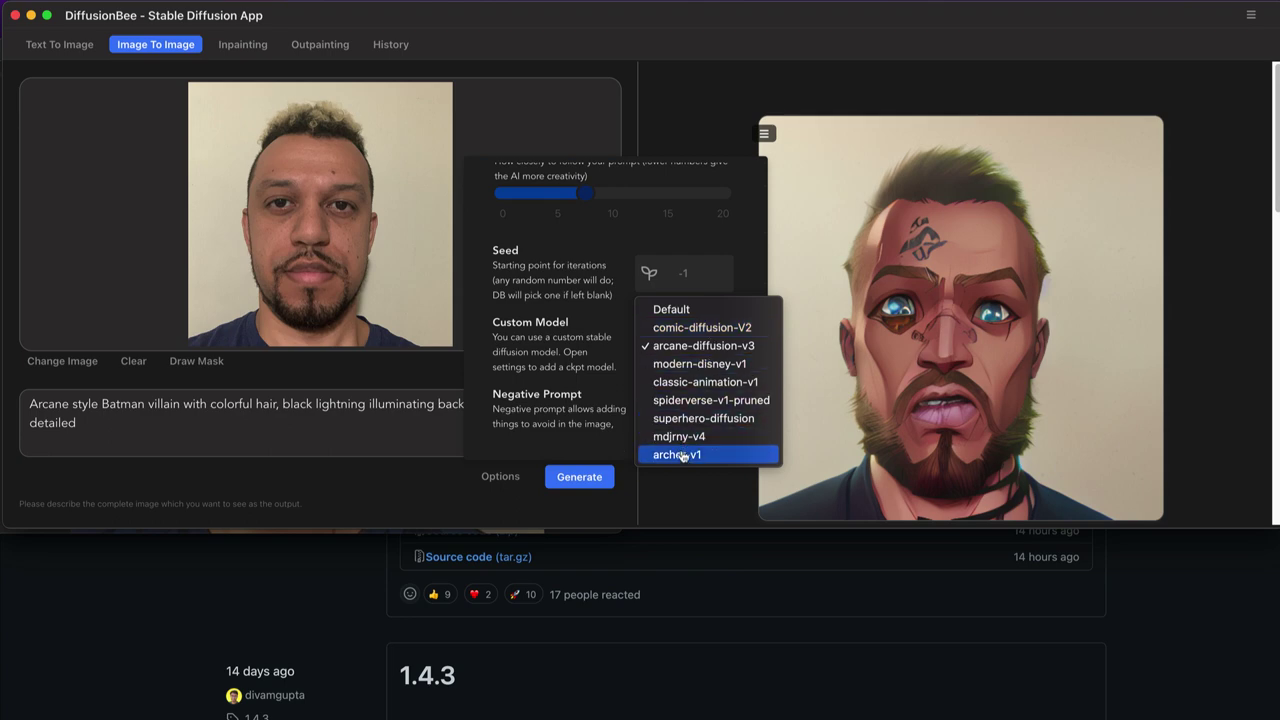
{"action": "left_click", "coordinate": [680, 455]}
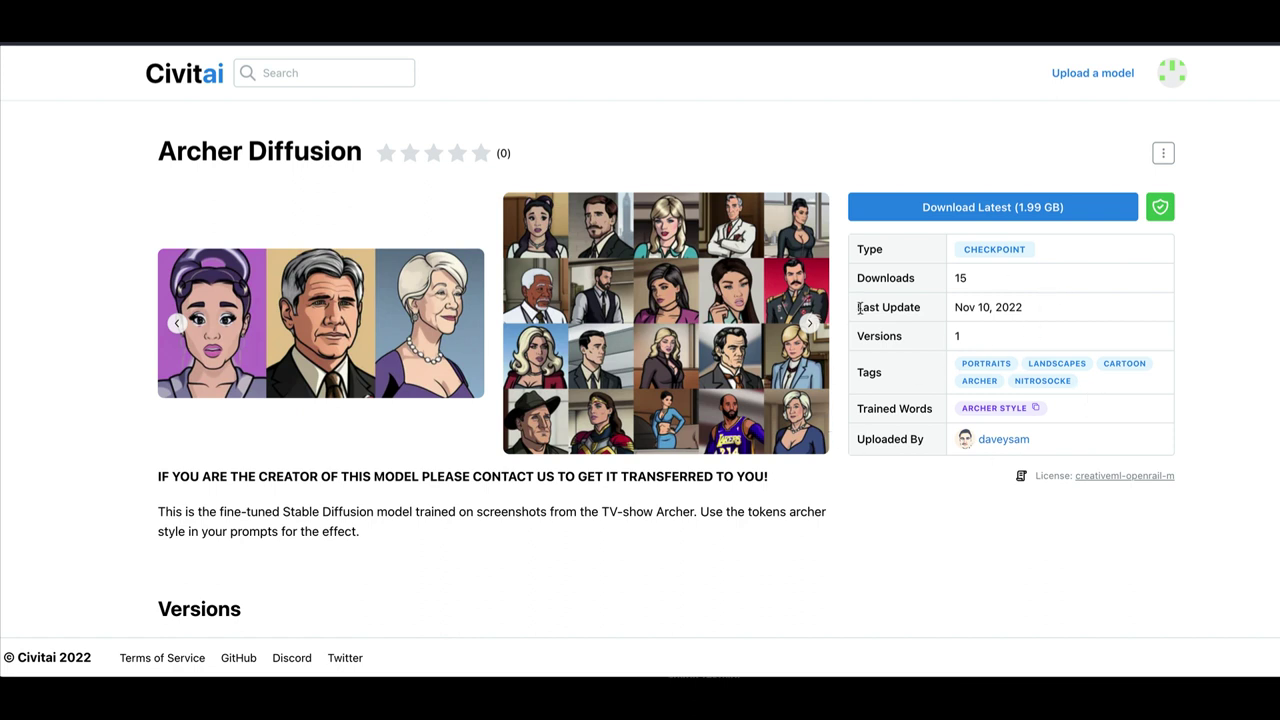
Screenshot the Archer Diffusion details panel and copy its trained word 'archer style'.
{"action": "key", "text": "super+shift+4"}
{"action": "left_click_drag", "start_coordinate": [856, 176], "coordinate": [1203, 490]}
{"action": "left_click", "coordinate": [1037, 410]}
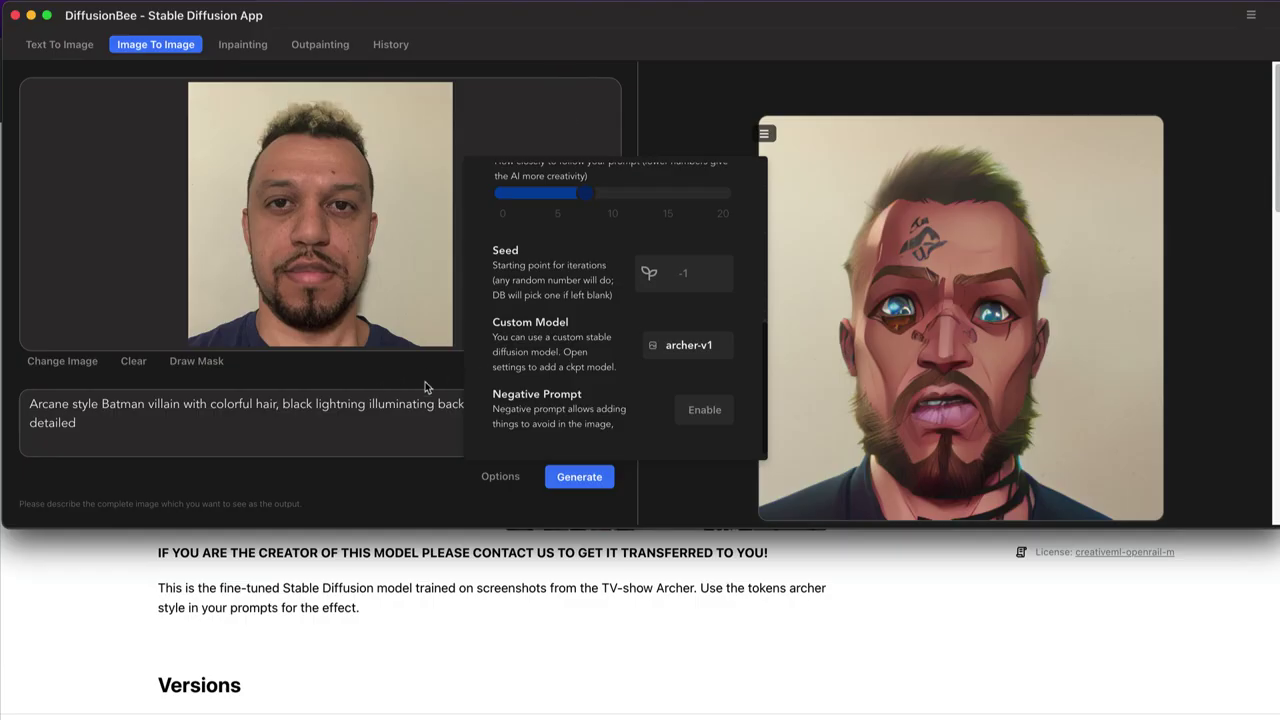
Replace 'Arcane style' at the prompt's start with 'archer style', keeping the Batman villain description.
{"action": "left_click", "coordinate": [119, 436]}
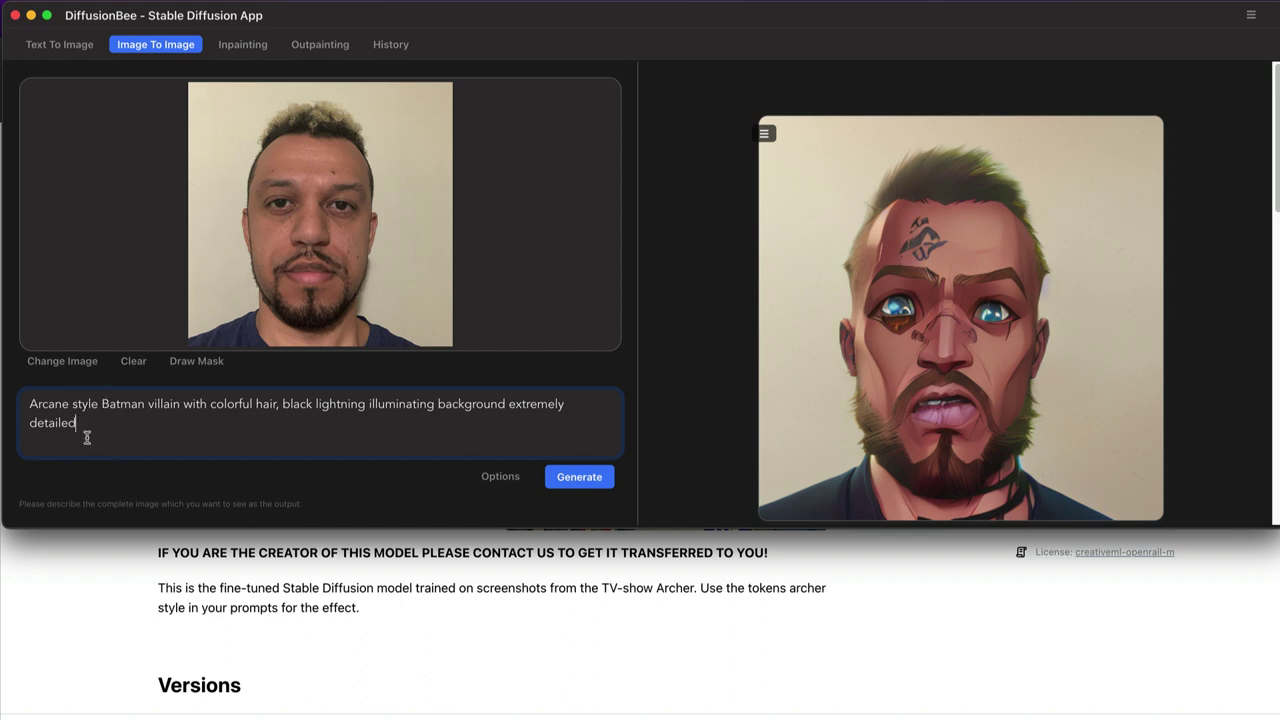
{"action": "left_click_drag", "start_coordinate": [78, 405], "coordinate": [18, 402]}
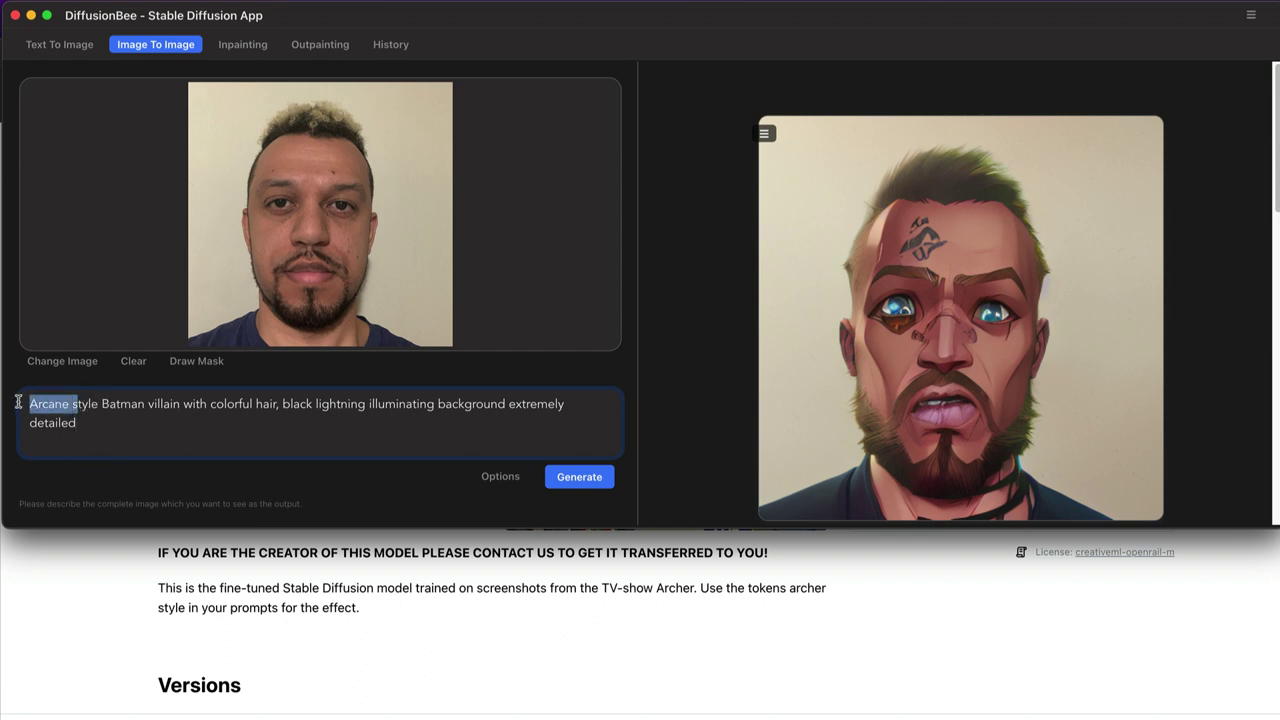
{"action": "type", "text": "archer style"}
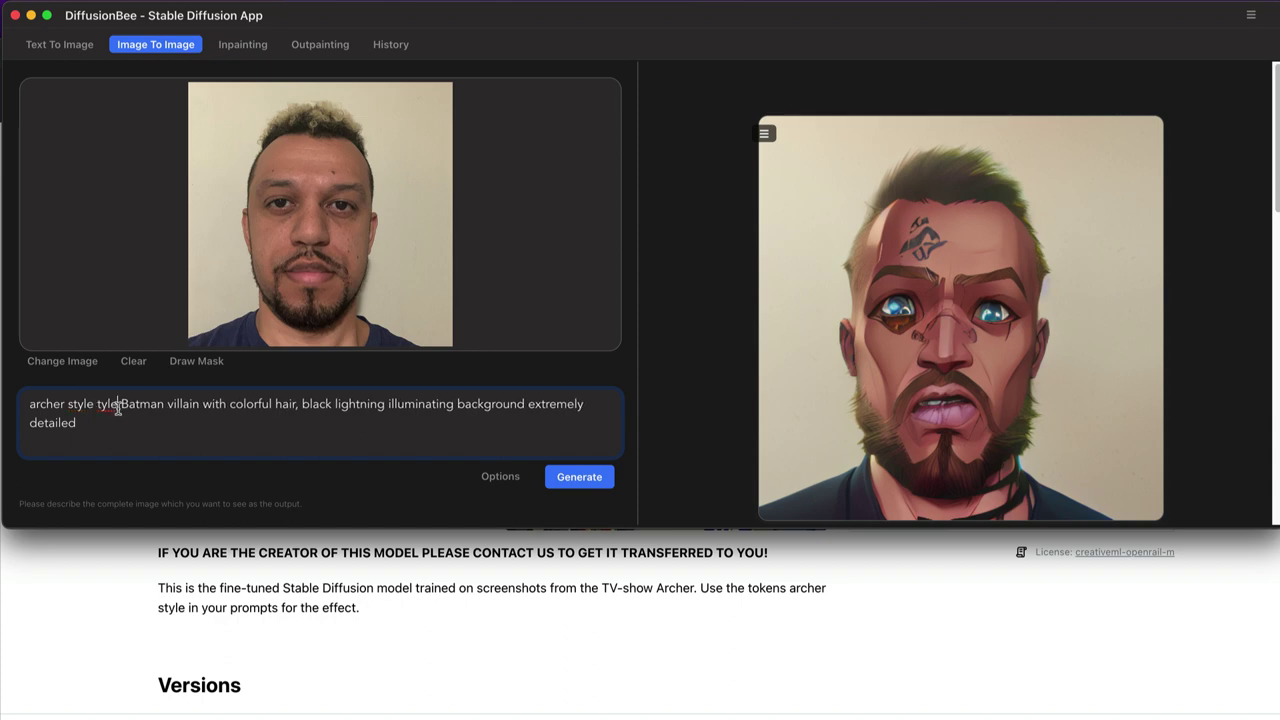
{"action": "left_click", "coordinate": [118, 408]}
{"action": "key", "text": "BackSpace"}
{"action": "key", "text": "BackSpace"}
{"action": "key", "text": "BackSpace"}
{"action": "key", "text": "BackSpace"}
{"action": "key", "text": "BackSpace"}
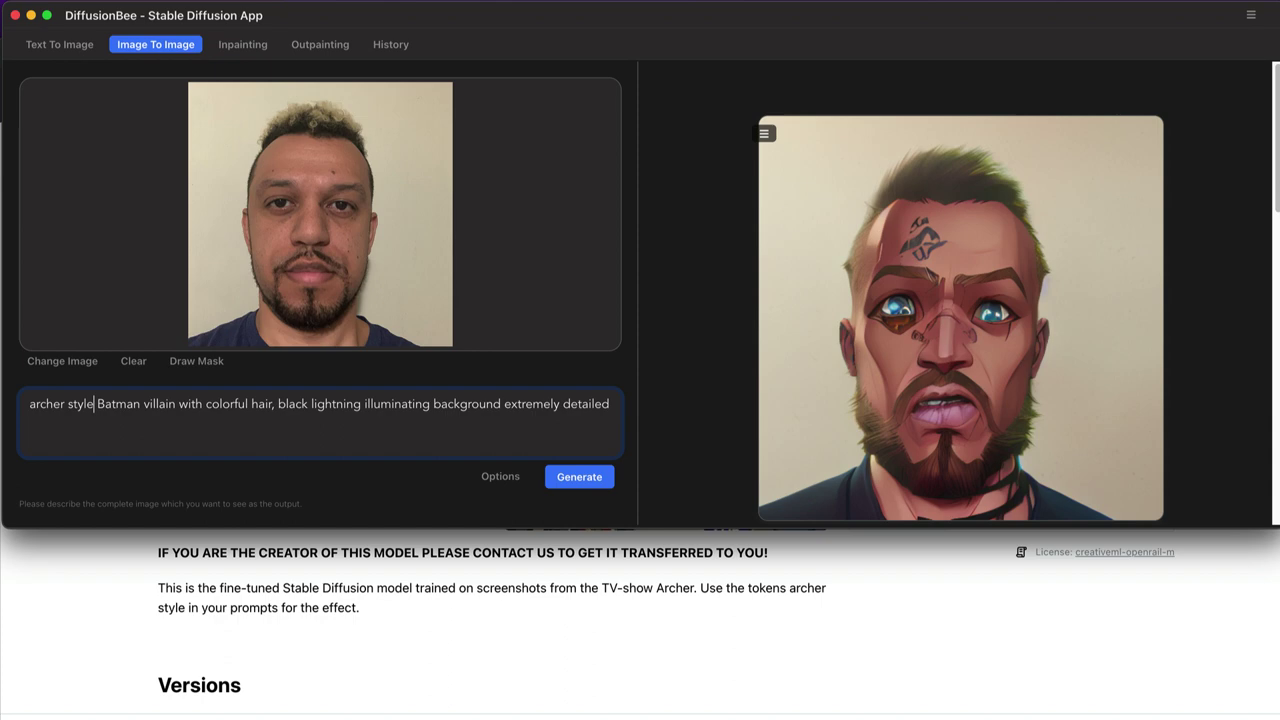
{"action": "left_click", "coordinate": [501, 476]}
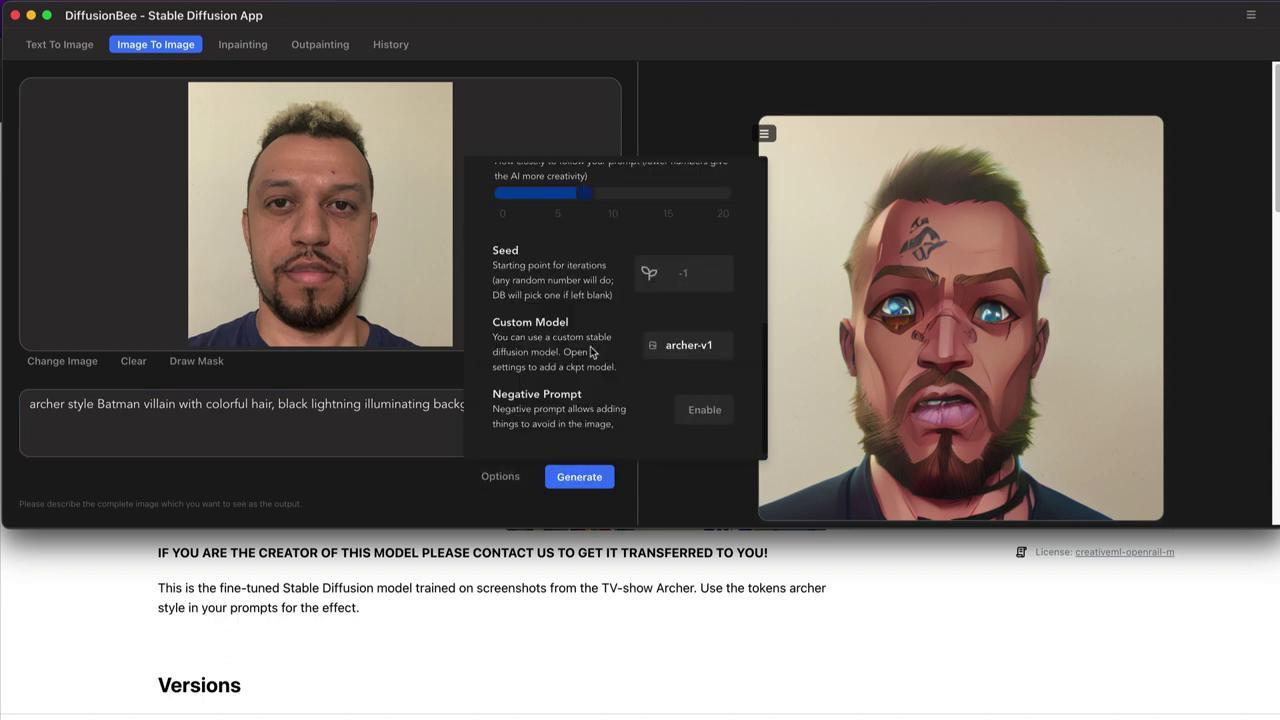
Enable the negative prompt, enter 'too many eyes', and start generating the Archer-style portrait.
{"action": "left_click", "coordinate": [708, 418]}
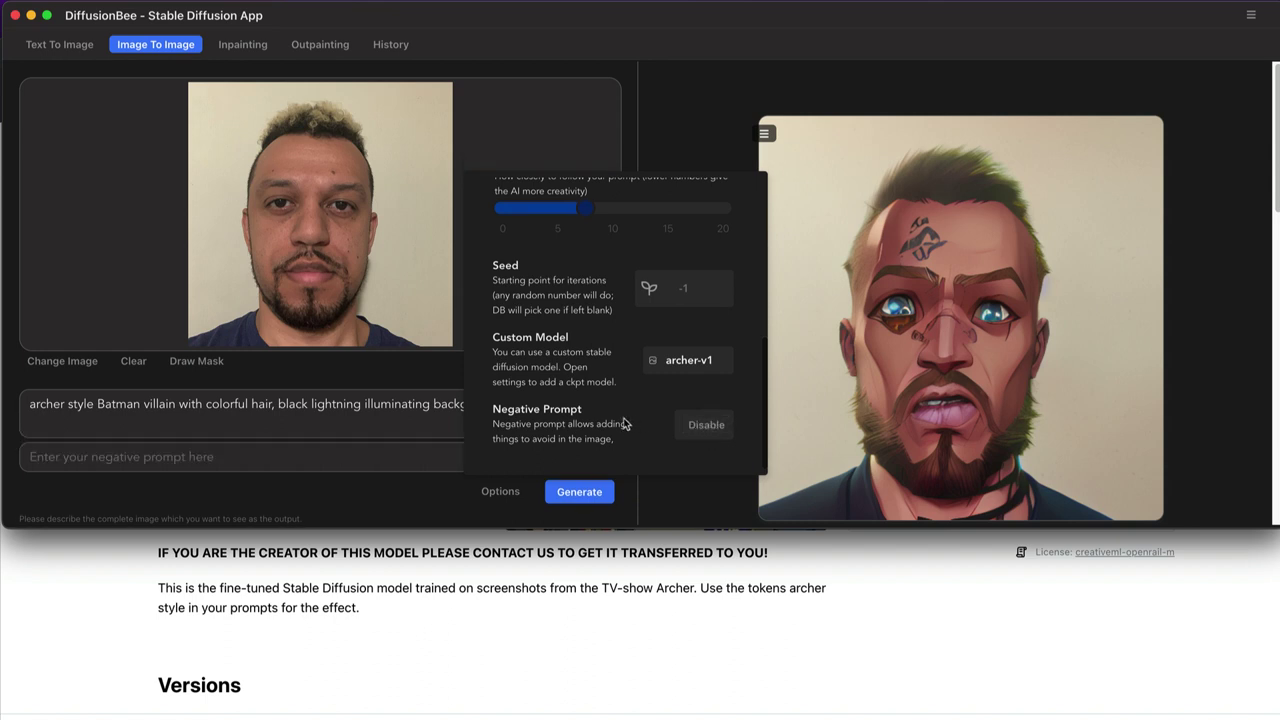
{"action": "left_click", "coordinate": [395, 462]}
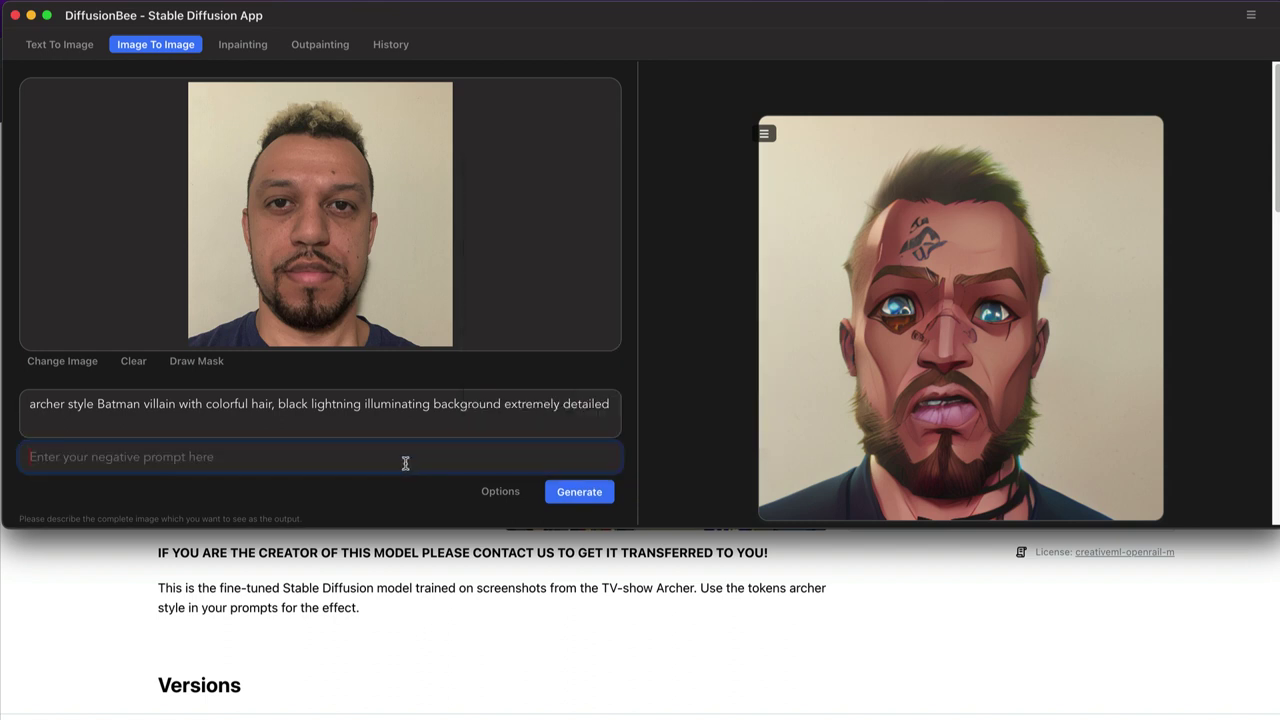
{"action": "type", "text": "cool"}
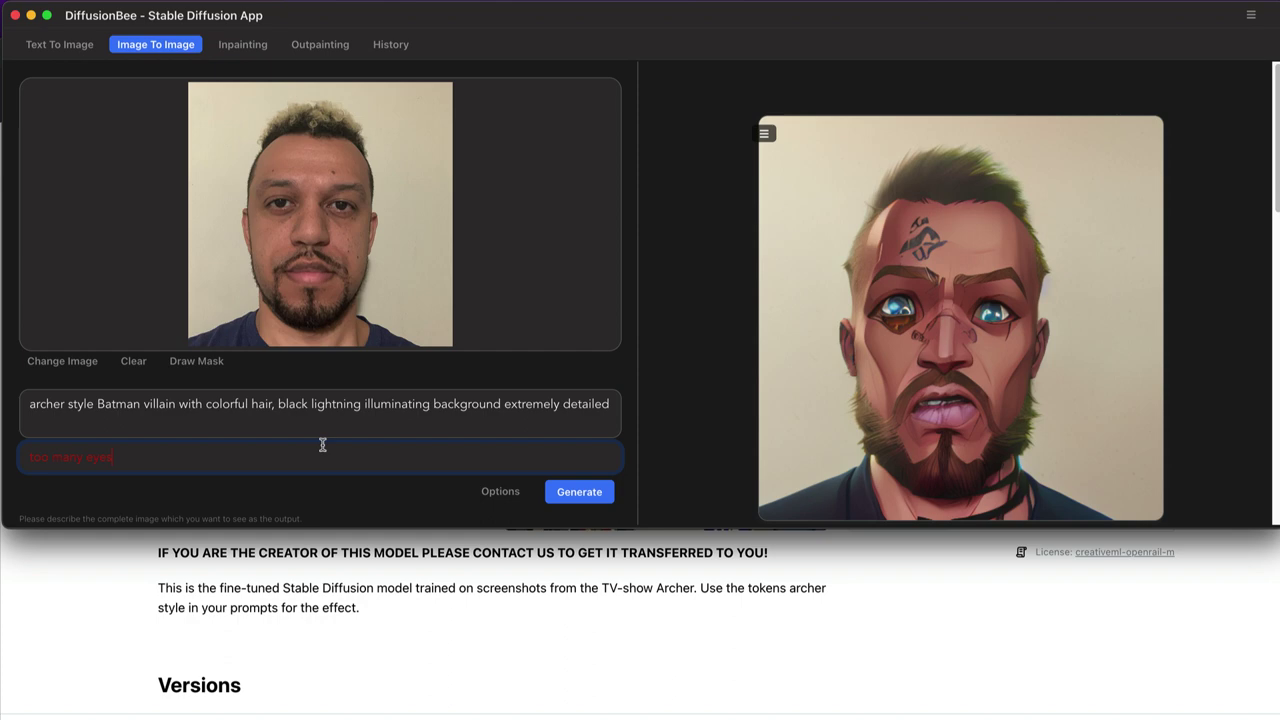
{"action": "left_click", "coordinate": [579, 493]}
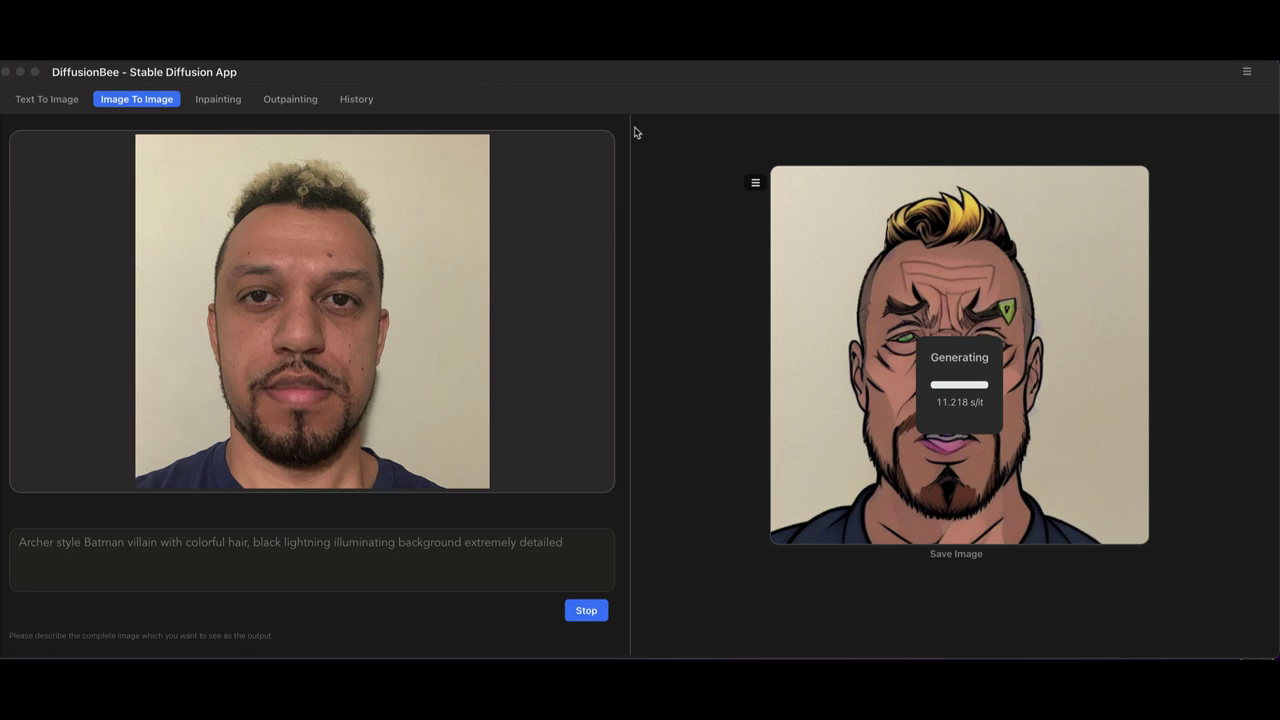
In History, preview the newest custom_archer-v1 portrait (seed 87657) at full size, then close it.
{"action": "left_click", "coordinate": [365, 104]}
{"action": "left_click", "coordinate": [365, 104]}
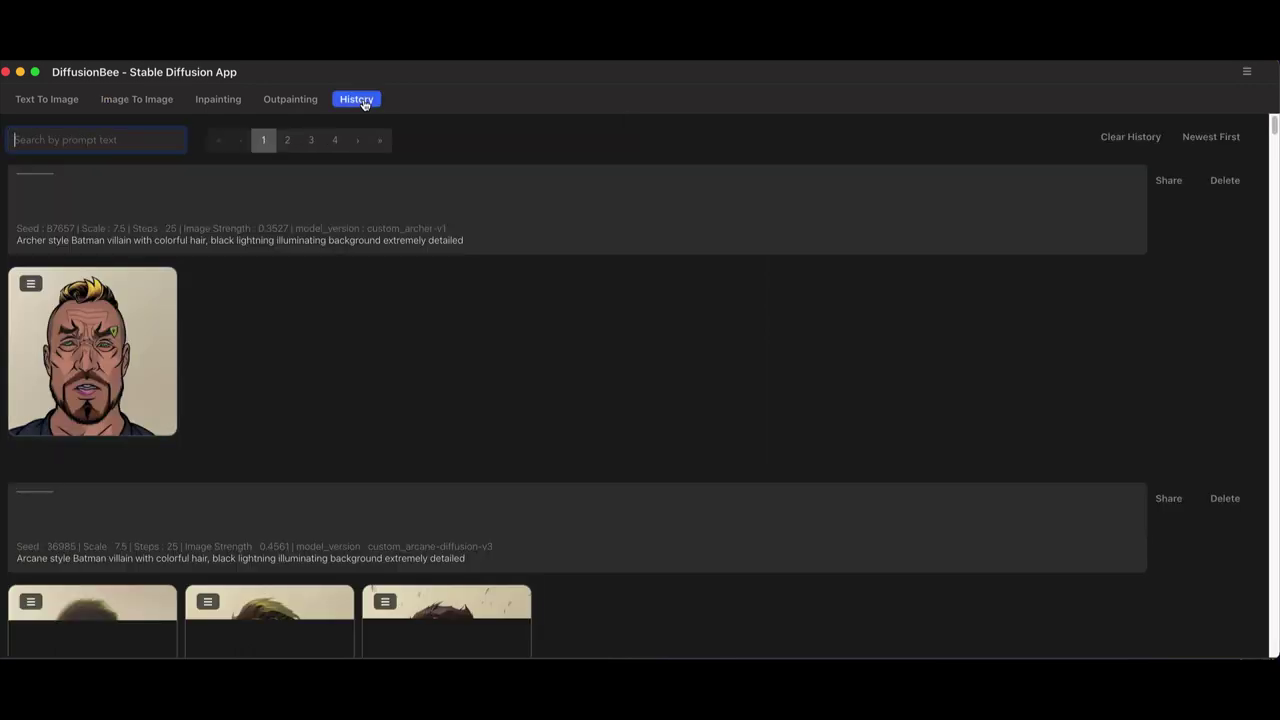
{"action": "left_click", "coordinate": [143, 337]}
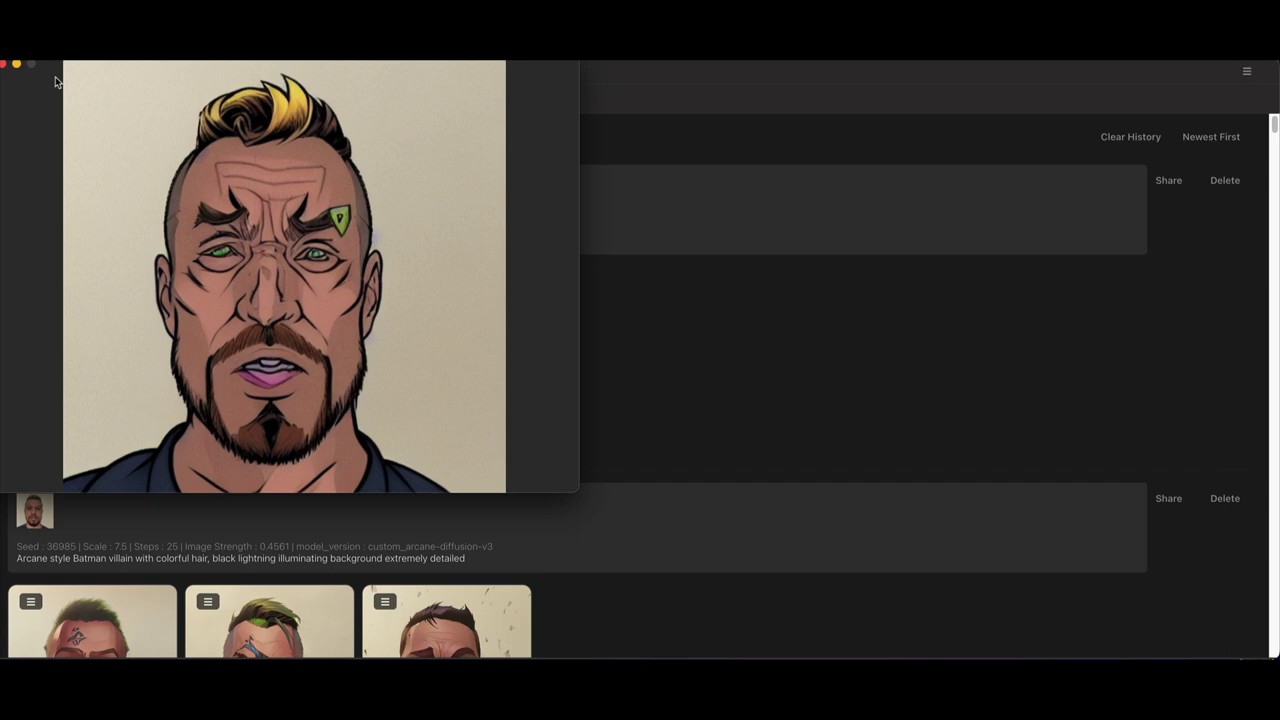
{"action": "left_click", "coordinate": [4, 64]}
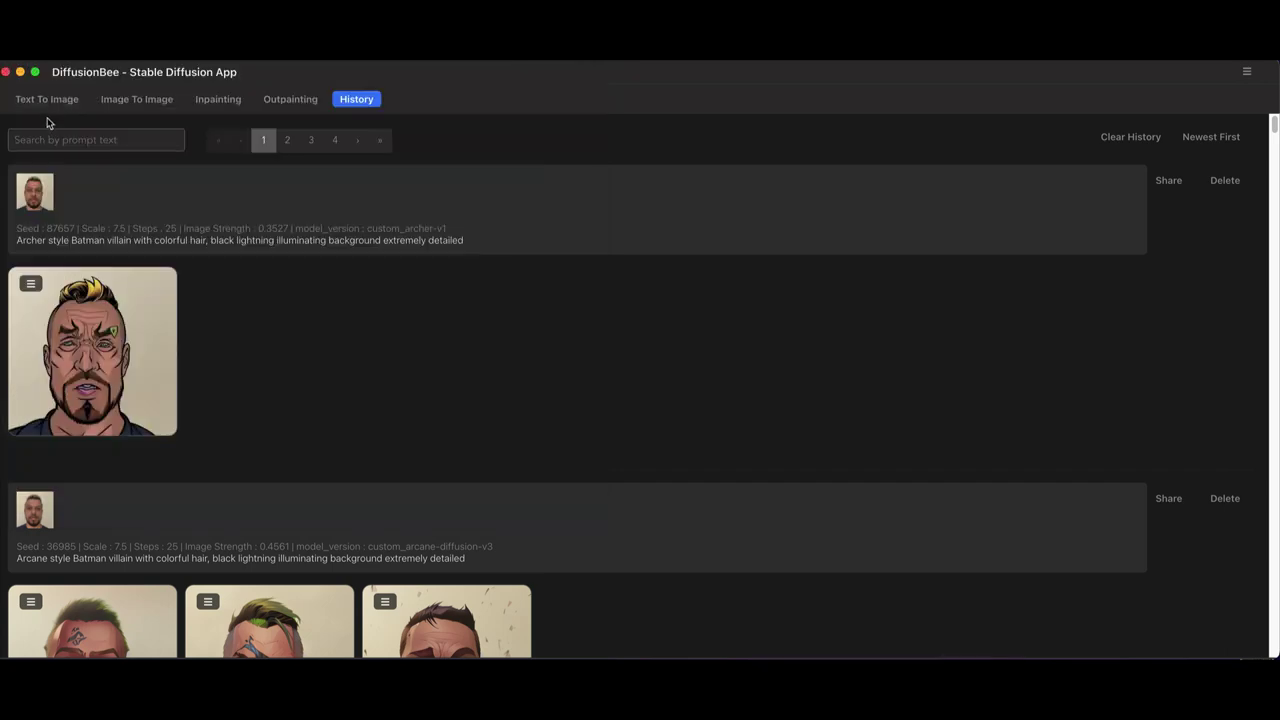
{"action": "left_click", "coordinate": [160, 99]}
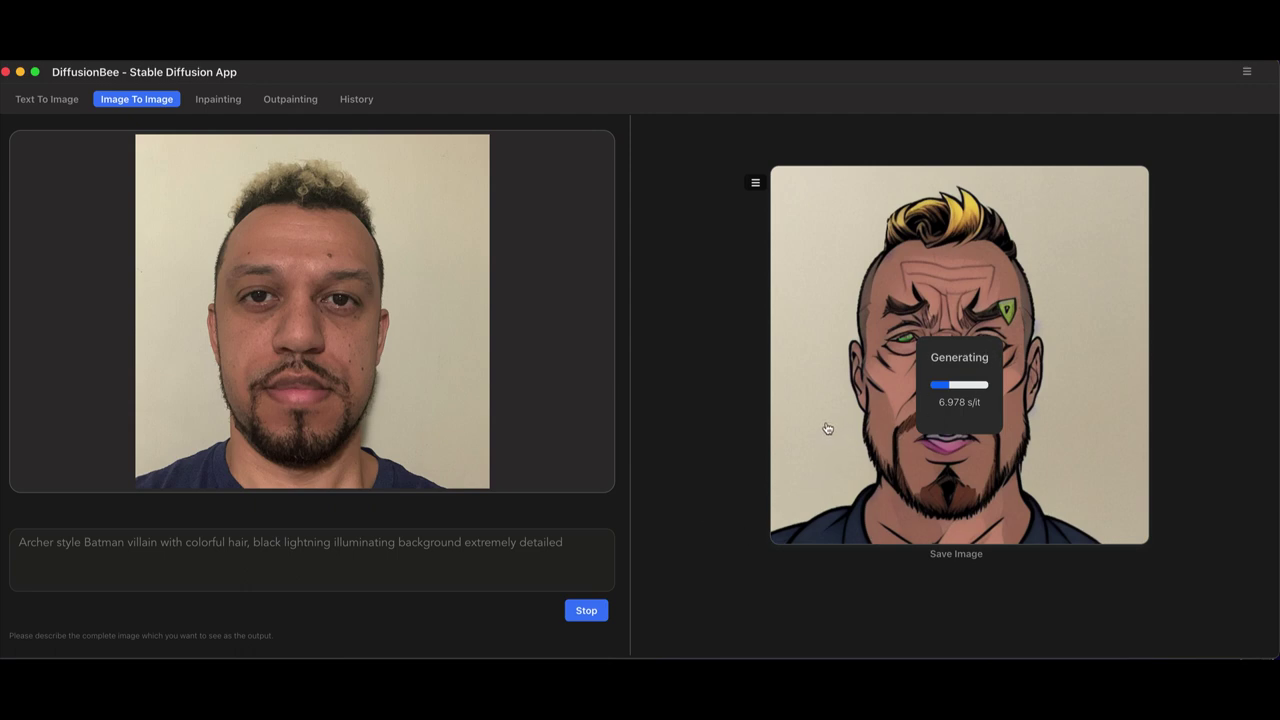
{"action": "left_click", "coordinate": [368, 108]}
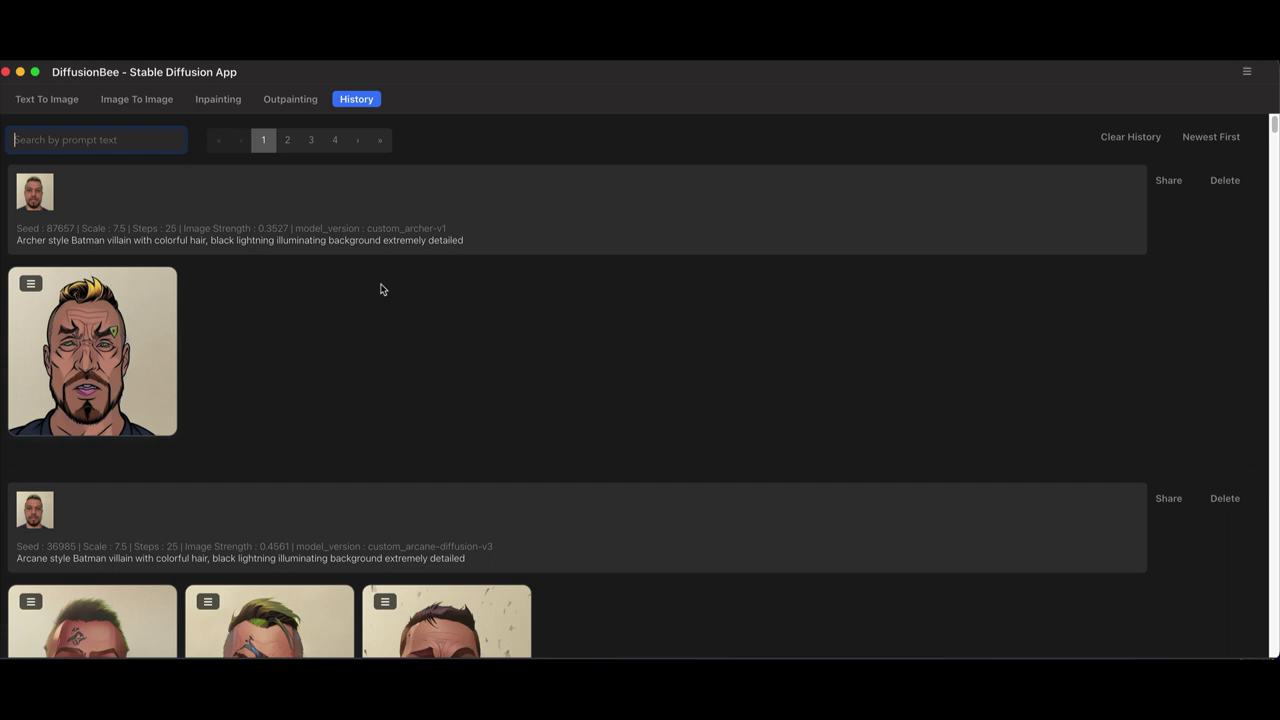
{"action": "scroll", "coordinate": [386, 326], "scroll_direction": "down", "scroll_amount": 3}
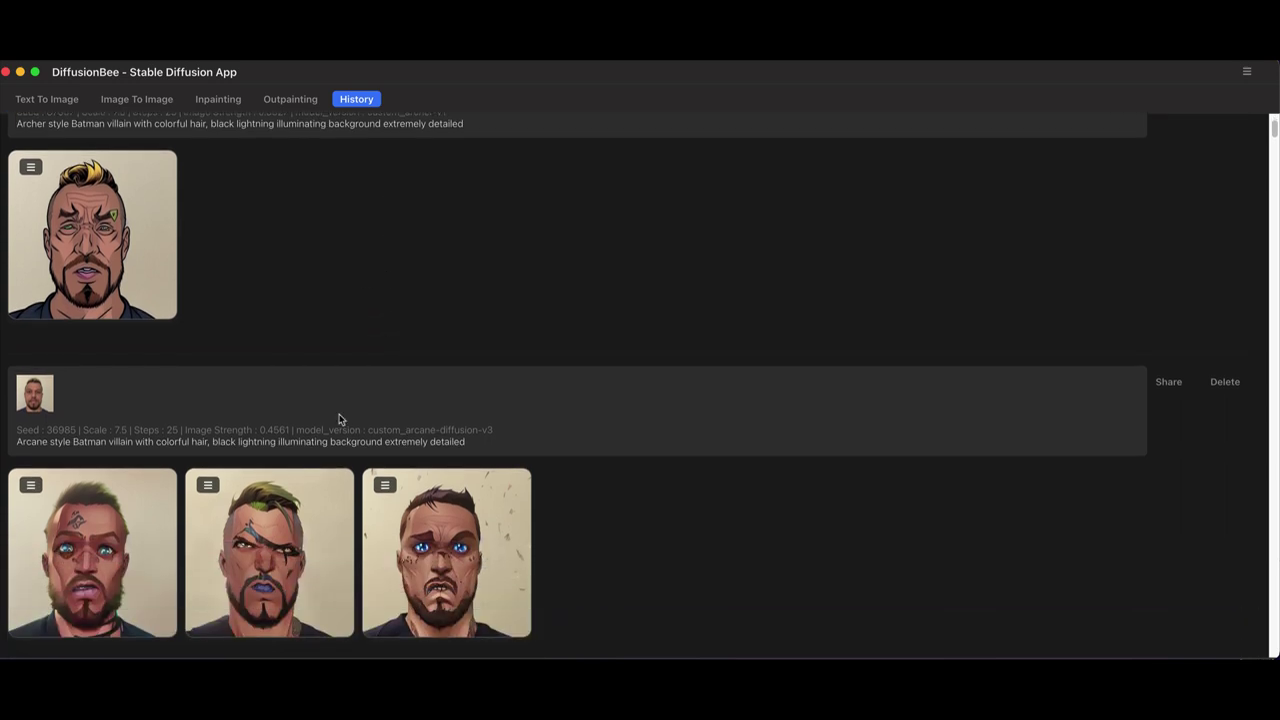
{"action": "scroll", "coordinate": [146, 246], "scroll_direction": "up", "scroll_amount": 3}
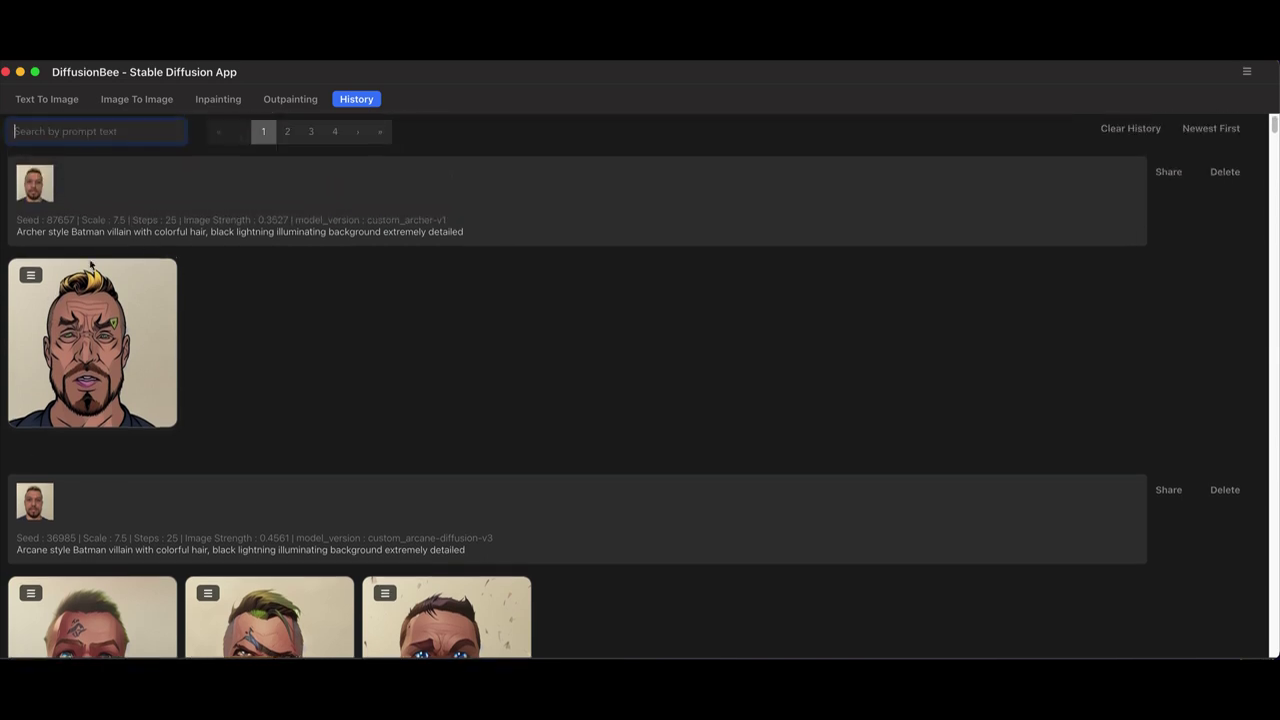
{"action": "scroll", "coordinate": [92, 300], "scroll_direction": "down", "scroll_amount": 6}
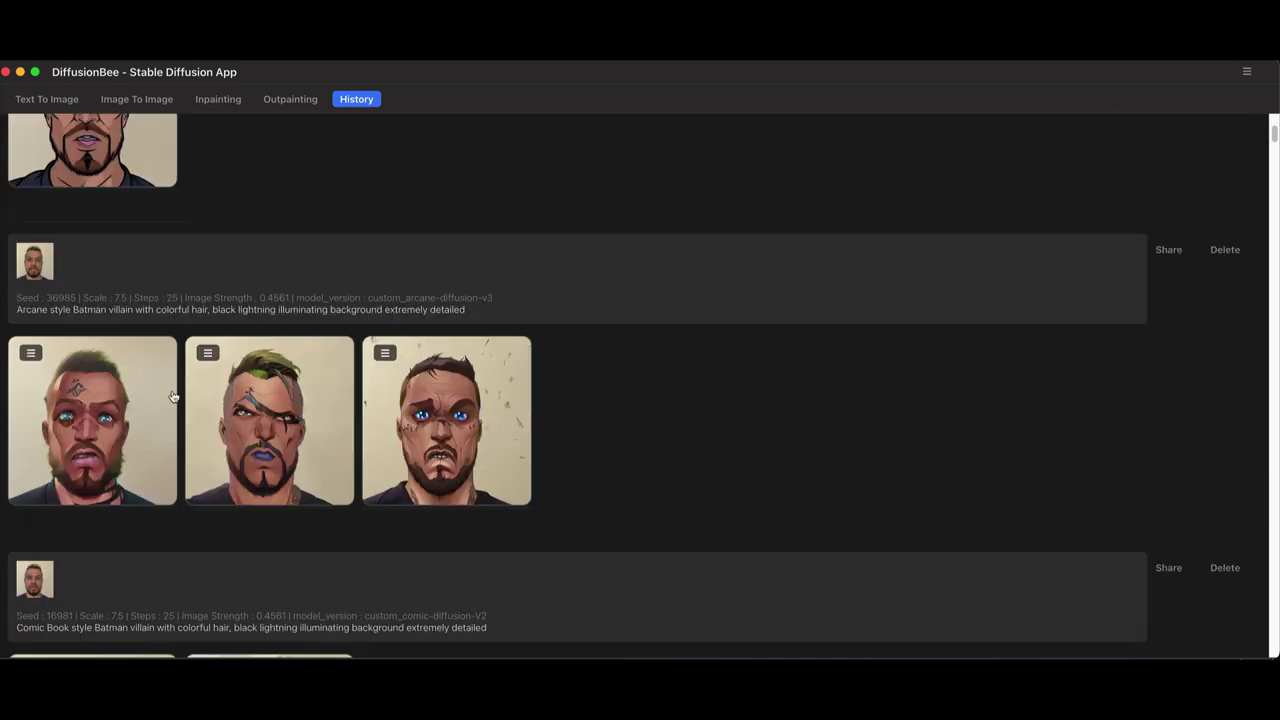
{"action": "scroll", "coordinate": [172, 397], "scroll_direction": "down", "scroll_amount": 8}
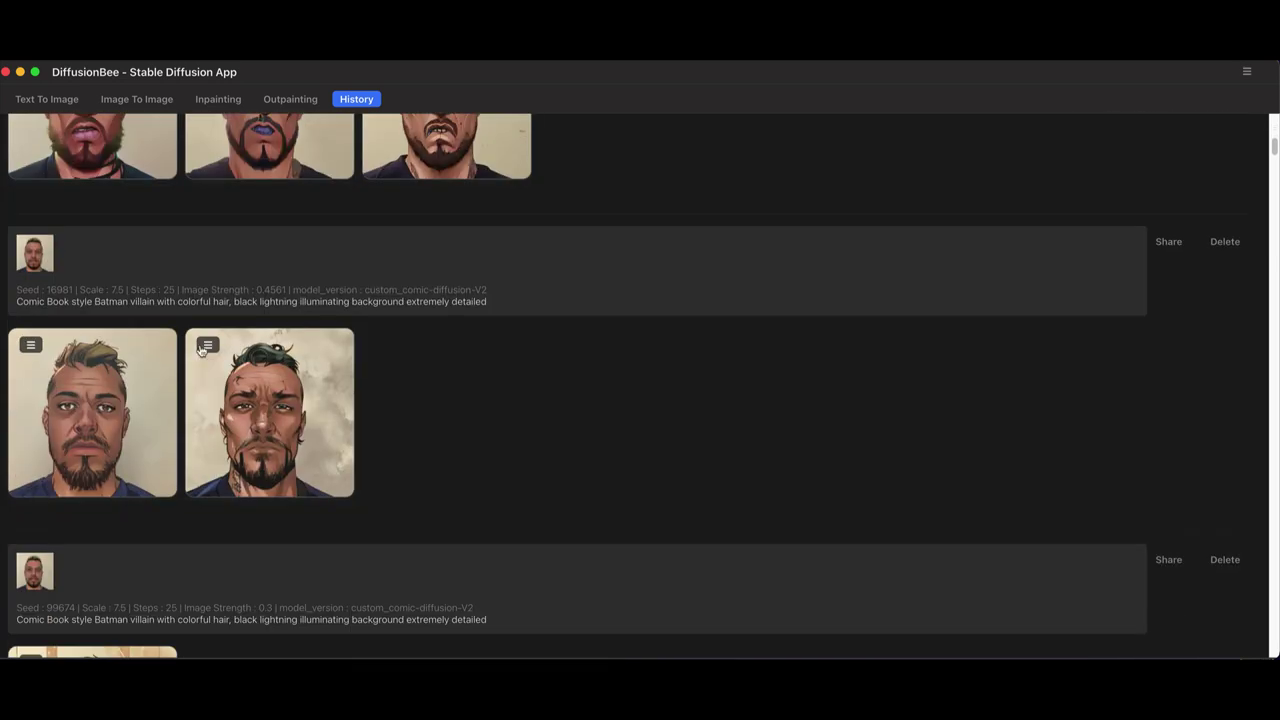
{"action": "scroll", "coordinate": [251, 431], "scroll_direction": "down", "scroll_amount": 3}
{"action": "scroll", "coordinate": [251, 431], "scroll_direction": "up", "scroll_amount": 12}
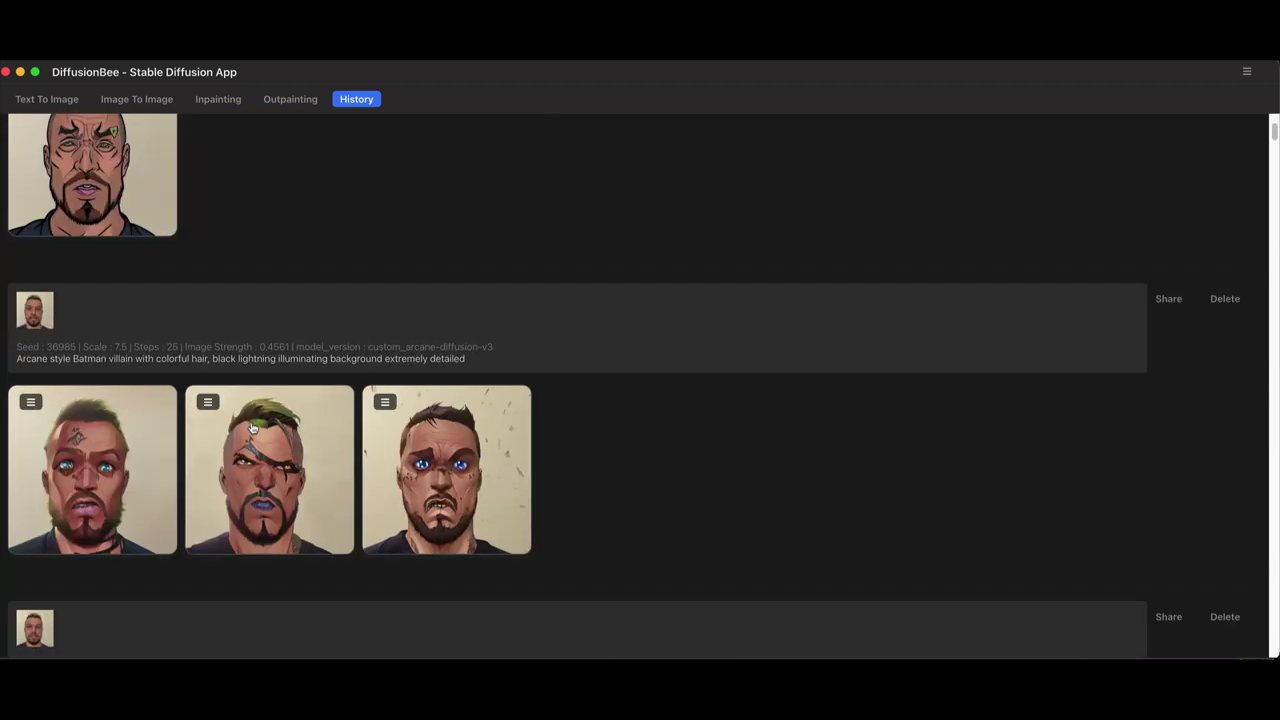
{"action": "scroll", "coordinate": [253, 428], "scroll_direction": "up", "scroll_amount": 5}
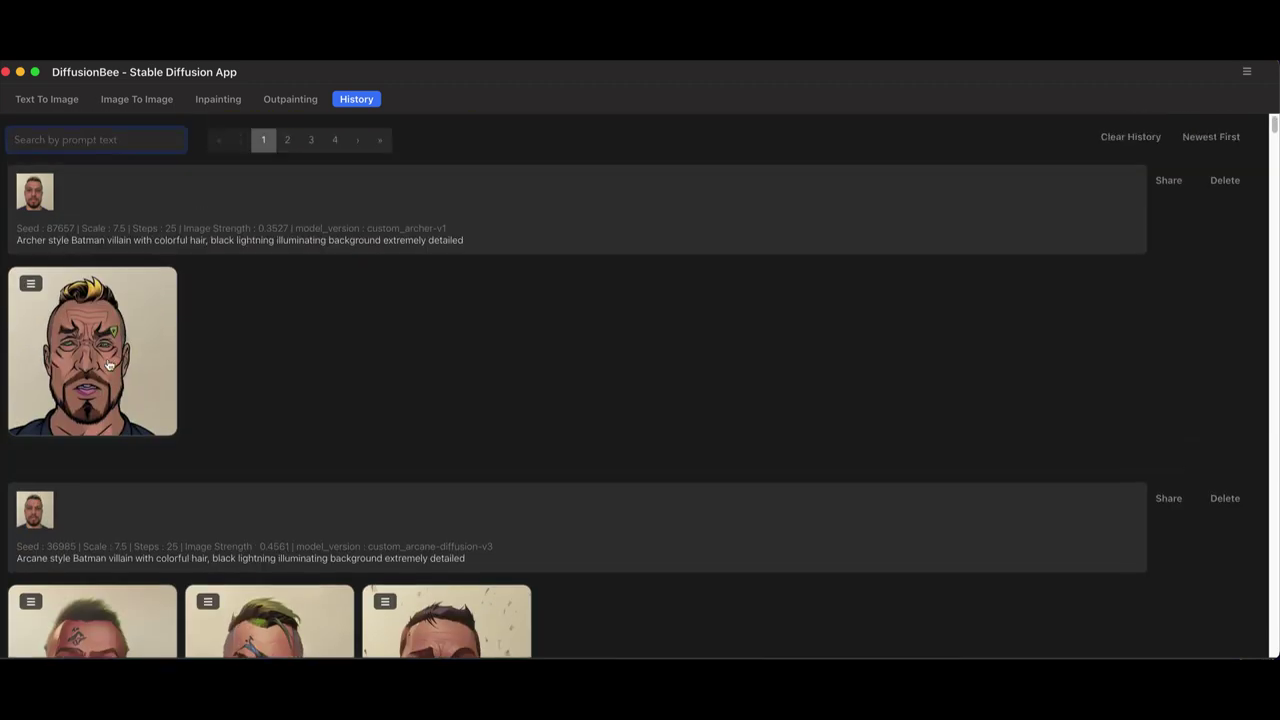
Back on Image To Image, review the Archer-style results and stop the remaining generation.
{"action": "left_click", "coordinate": [103, 99]}
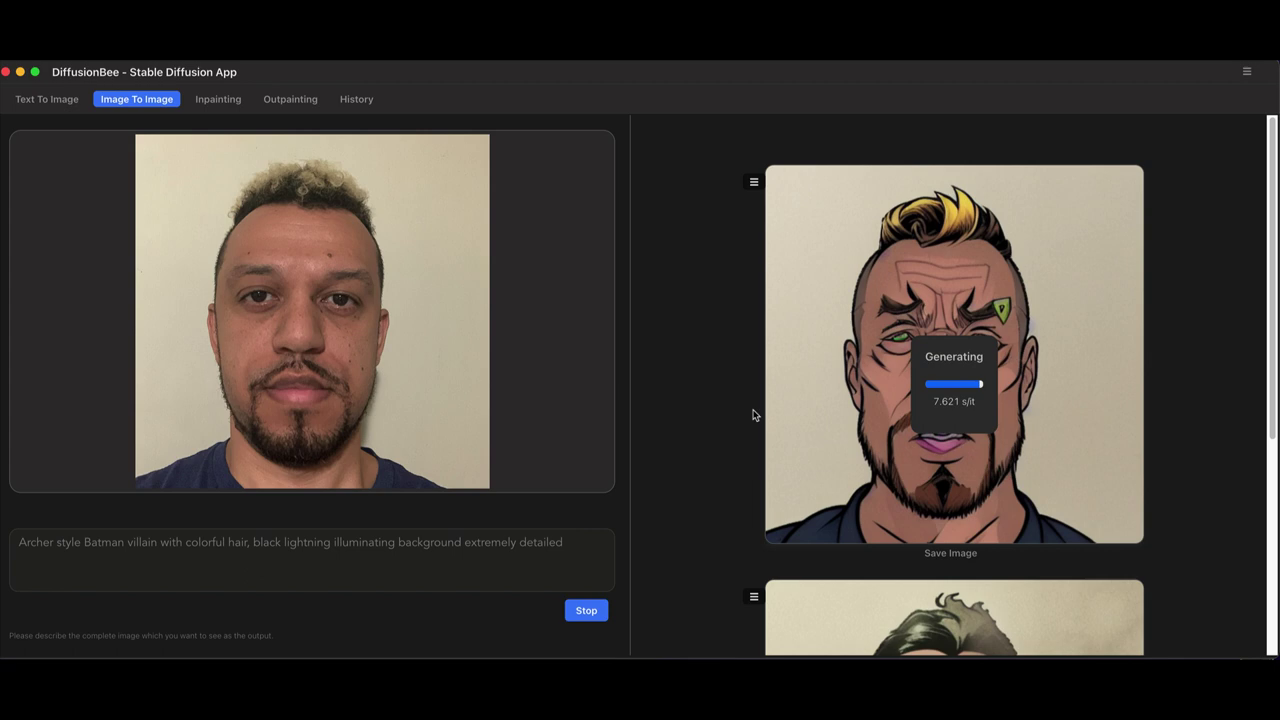
{"action": "scroll", "coordinate": [751, 450], "scroll_direction": "down", "scroll_amount": 2}
{"action": "scroll", "coordinate": [754, 486], "scroll_direction": "down", "scroll_amount": 5}
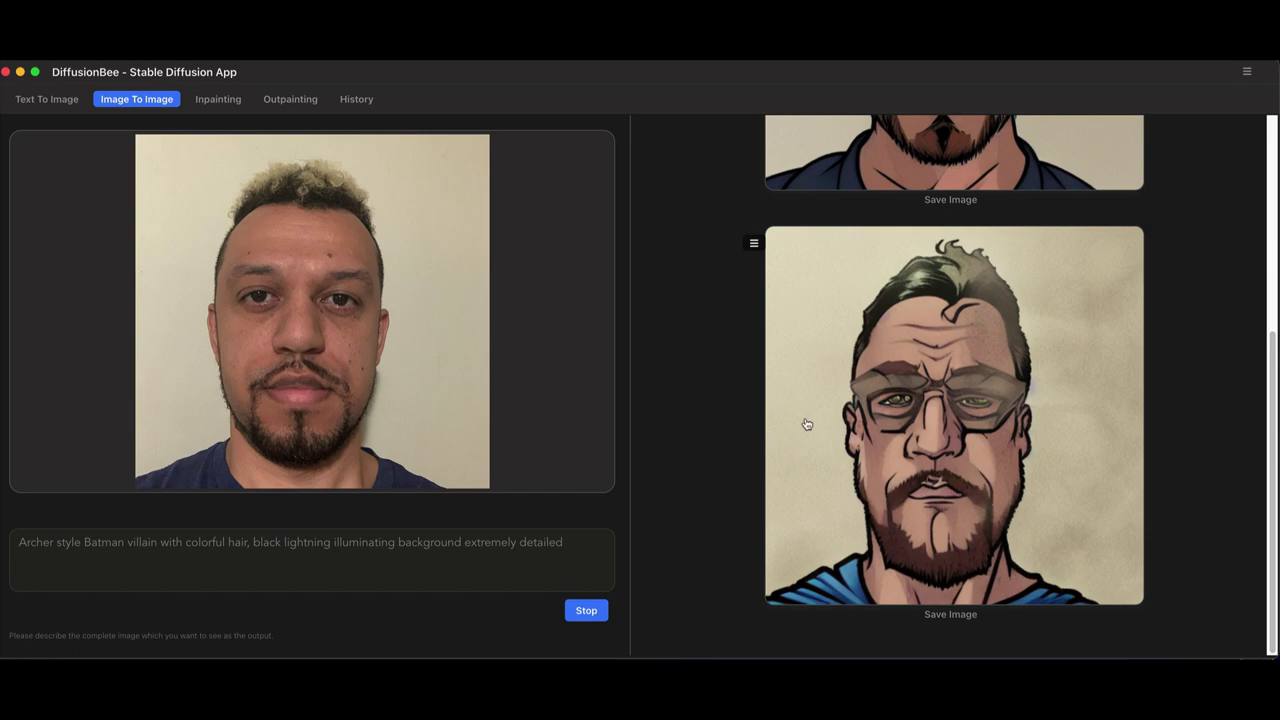
{"action": "scroll", "coordinate": [809, 425], "scroll_direction": "up", "scroll_amount": 5}
{"action": "scroll", "coordinate": [809, 425], "scroll_direction": "down", "scroll_amount": 5}
{"action": "scroll", "coordinate": [833, 432], "scroll_direction": "up", "scroll_amount": 5}
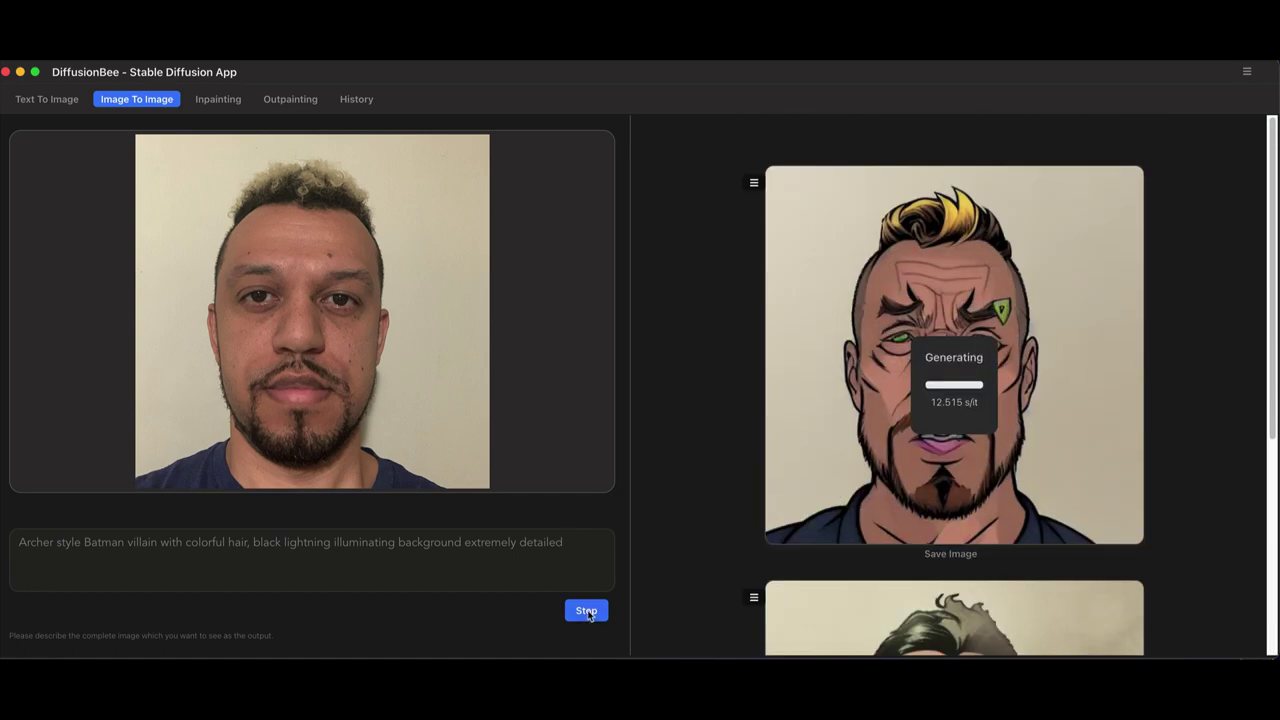
{"action": "left_click", "coordinate": [587, 611]}
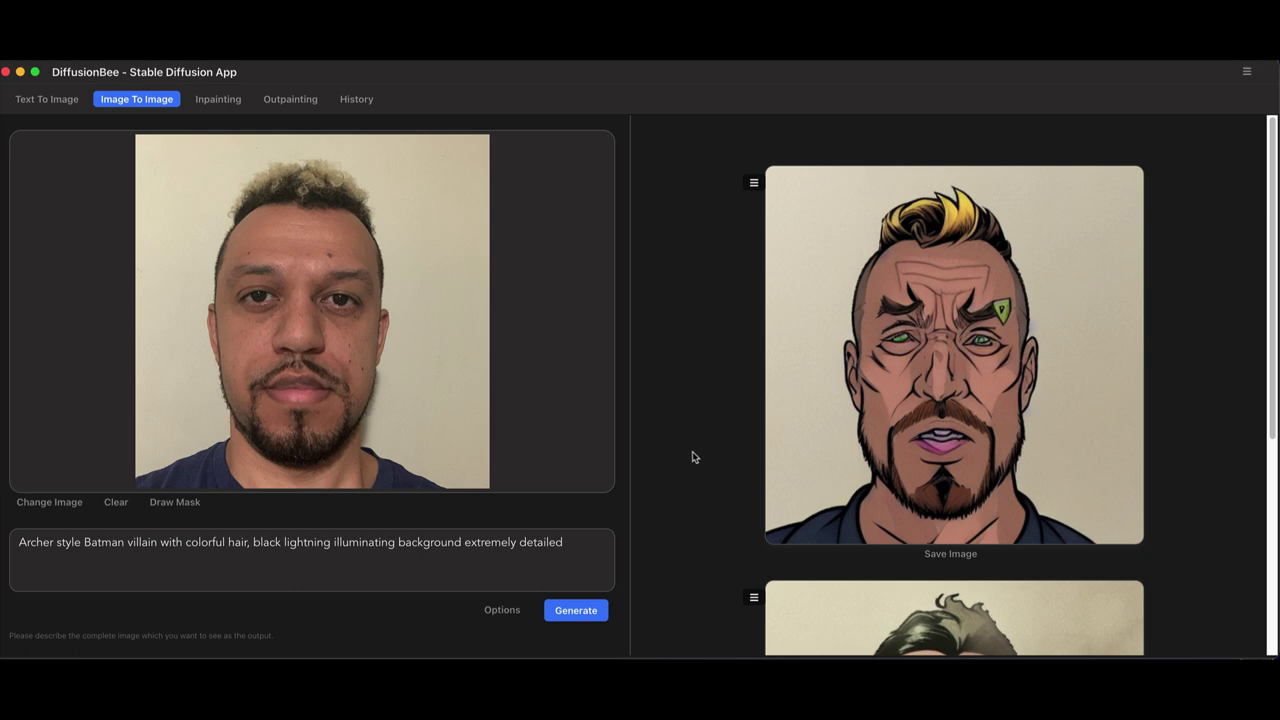